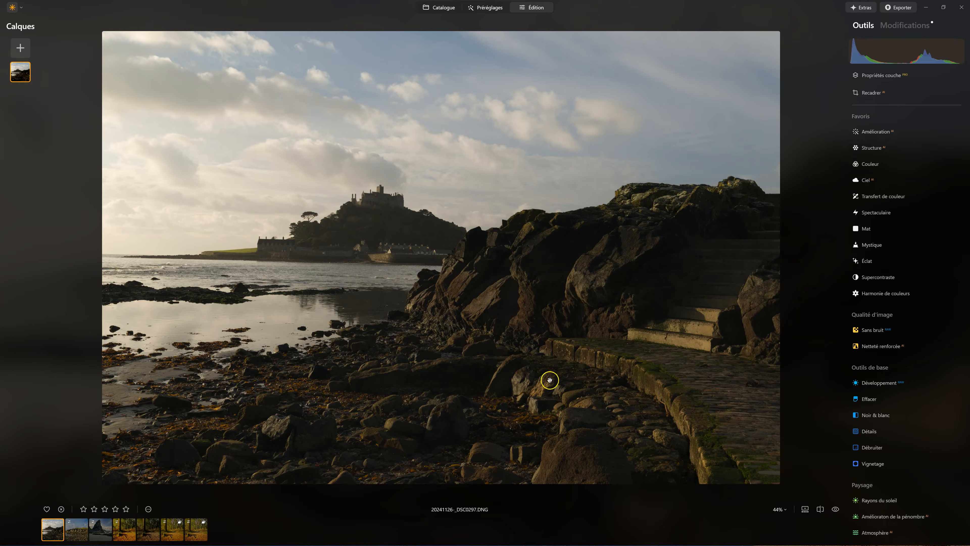
Step: Examine the photo at 100%, covering the foreground rocks, stone path, shoreline and castle, and return to the full view
{"action": "left_click", "coordinate": [546, 299]}
{"action": "left_click_drag", "start_coordinate": [562, 410], "coordinate": [417, 270]}
{"action": "left_click_drag", "start_coordinate": [688, 433], "coordinate": [583, 320]}
{"action": "left_click_drag", "start_coordinate": [351, 266], "coordinate": [359, 258]}
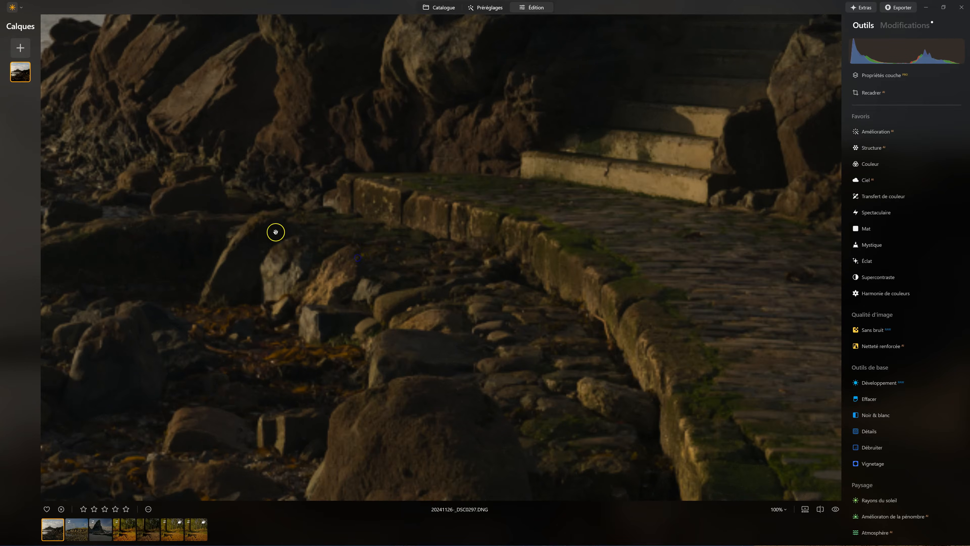
{"action": "left_click_drag", "start_coordinate": [254, 195], "coordinate": [653, 354]}
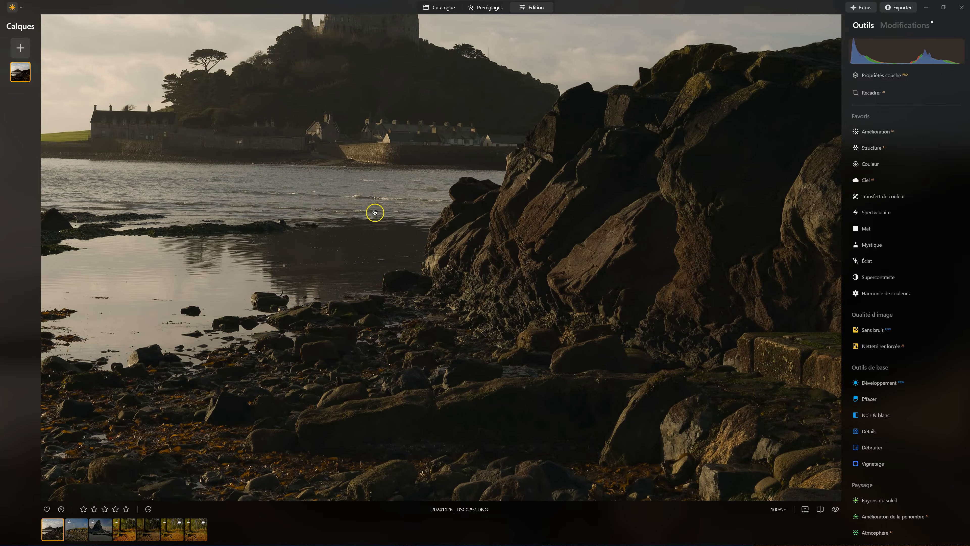
{"action": "left_click_drag", "start_coordinate": [377, 231], "coordinate": [401, 297]}
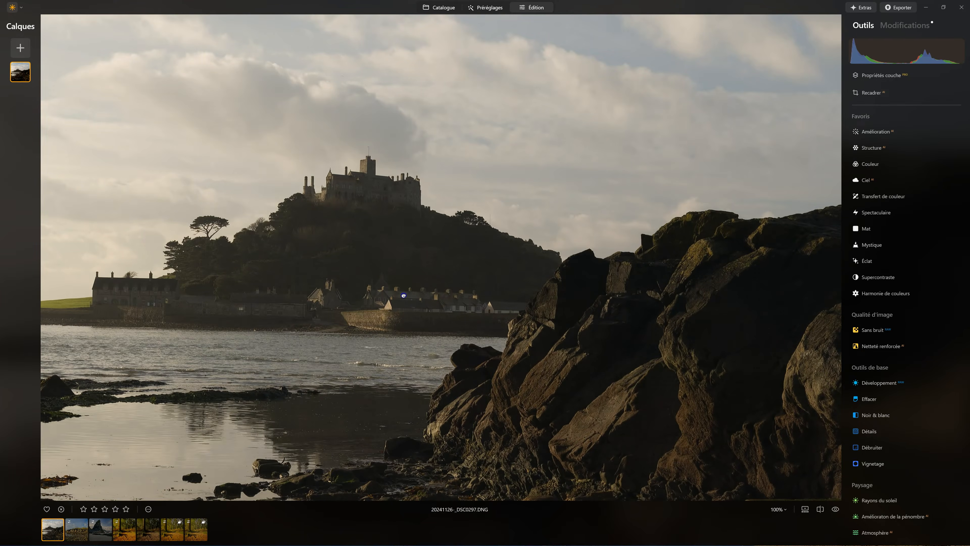
{"action": "left_click", "coordinate": [403, 295]}
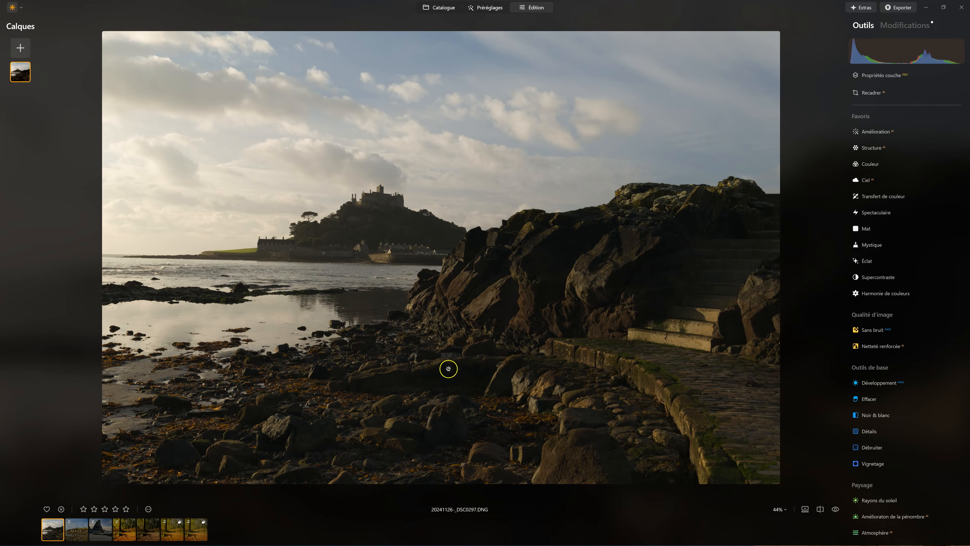
Step: Straighten the photo with automatic horizon alignment in the Recadrer tool and apply the crop
{"action": "left_click", "coordinate": [871, 93]}
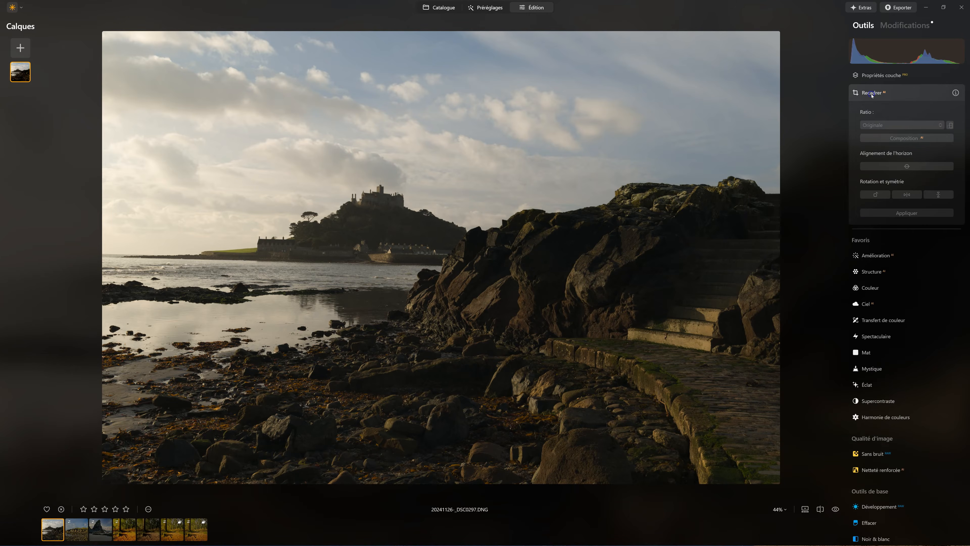
{"action": "left_click_drag", "start_coordinate": [899, 168], "coordinate": [908, 168]}
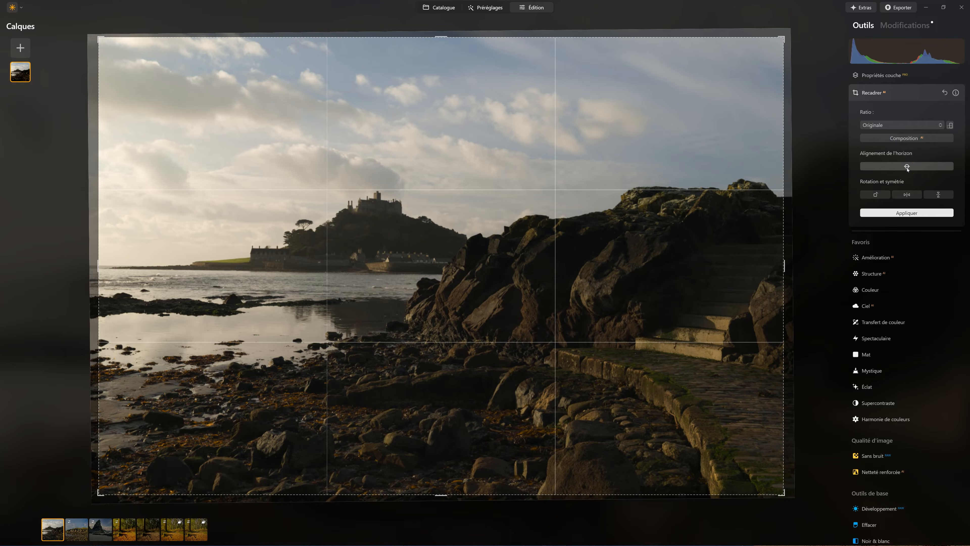
{"action": "left_click", "coordinate": [903, 213]}
{"action": "left_click", "coordinate": [855, 228]}
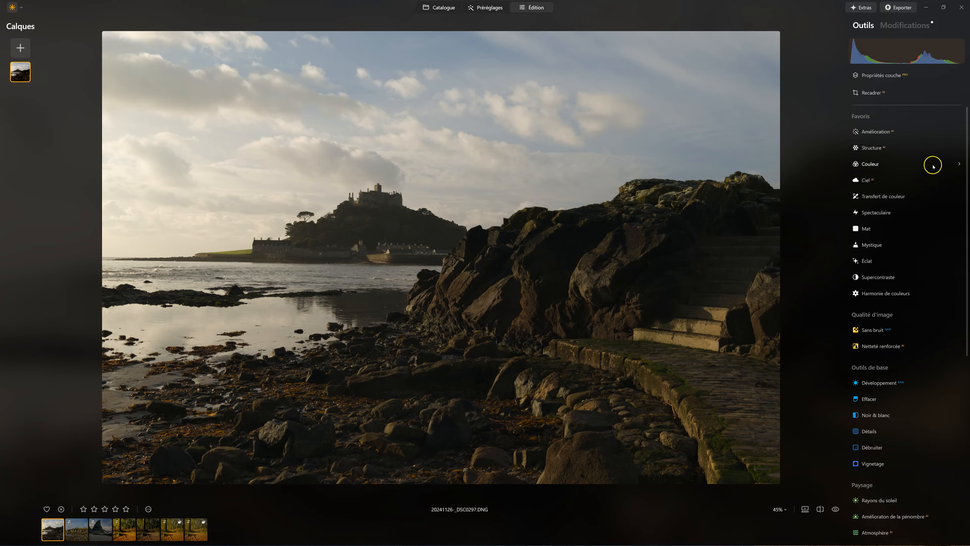
Step: In the Développement tool, compare the Camera Flat profile with Luminar par défaut and keep Luminar par défaut
{"action": "left_click", "coordinate": [880, 383]}
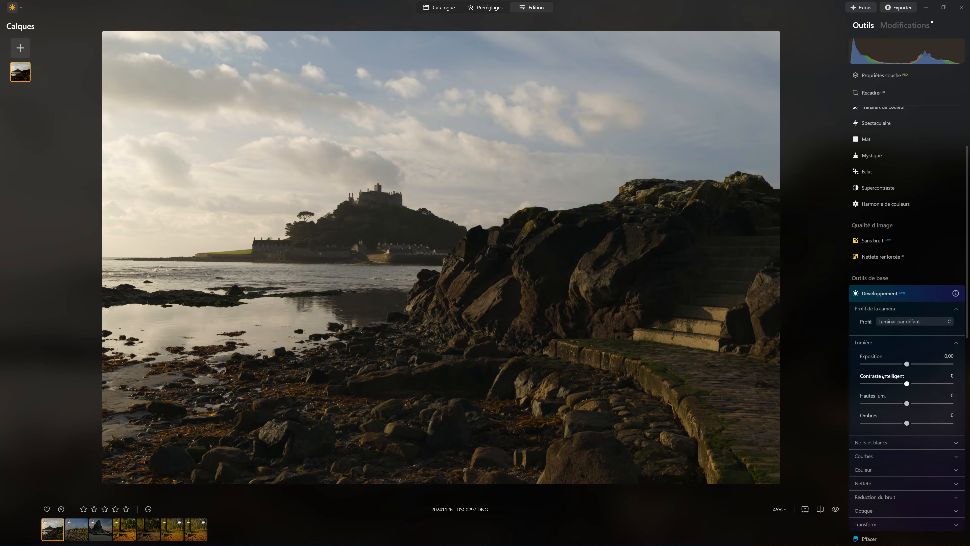
{"action": "left_click", "coordinate": [901, 142]}
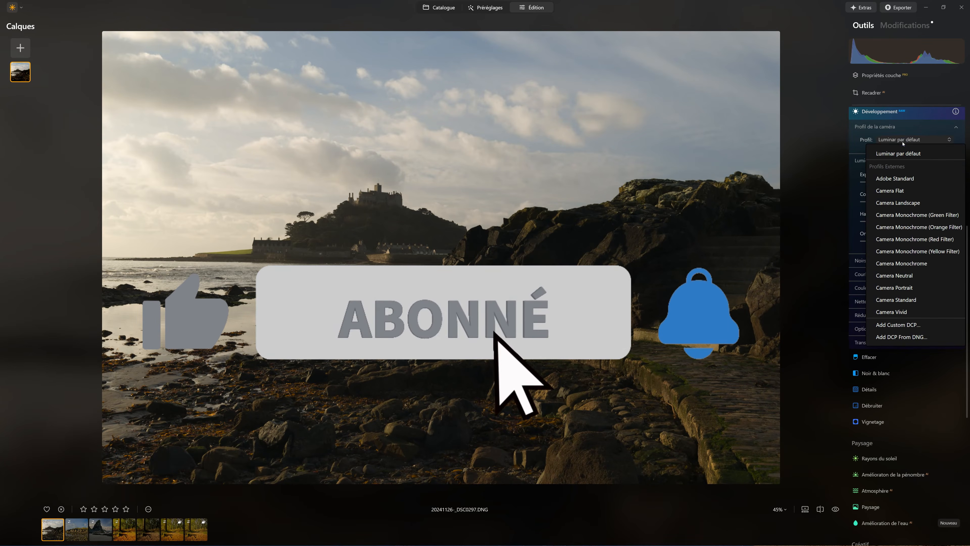
{"action": "left_click", "coordinate": [894, 154]}
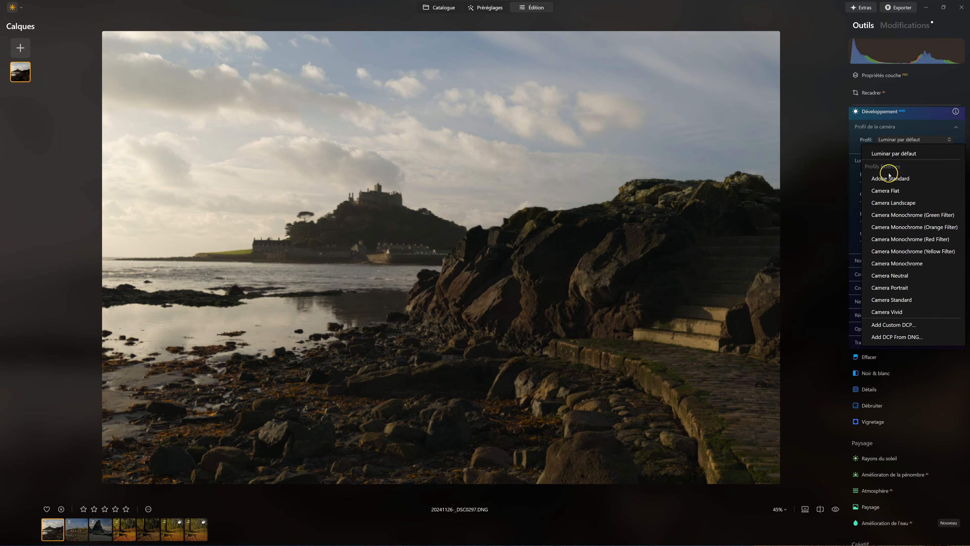
{"action": "left_click", "coordinate": [886, 190]}
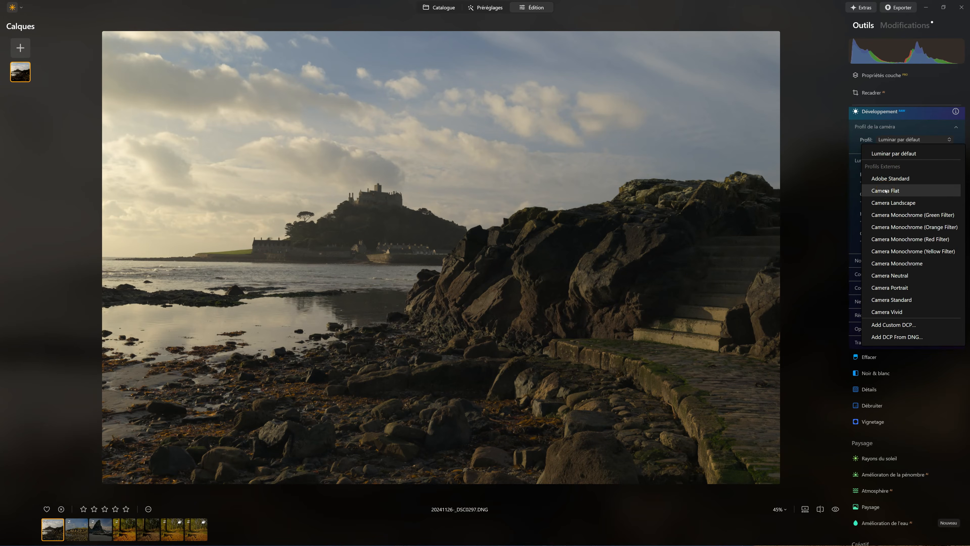
{"action": "left_click", "coordinate": [888, 153]}
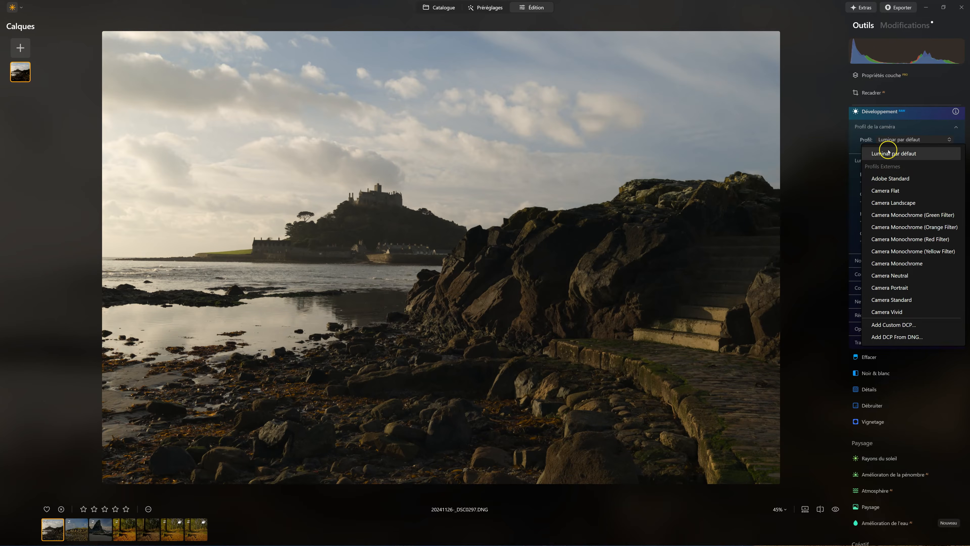
{"action": "left_click", "coordinate": [889, 153]}
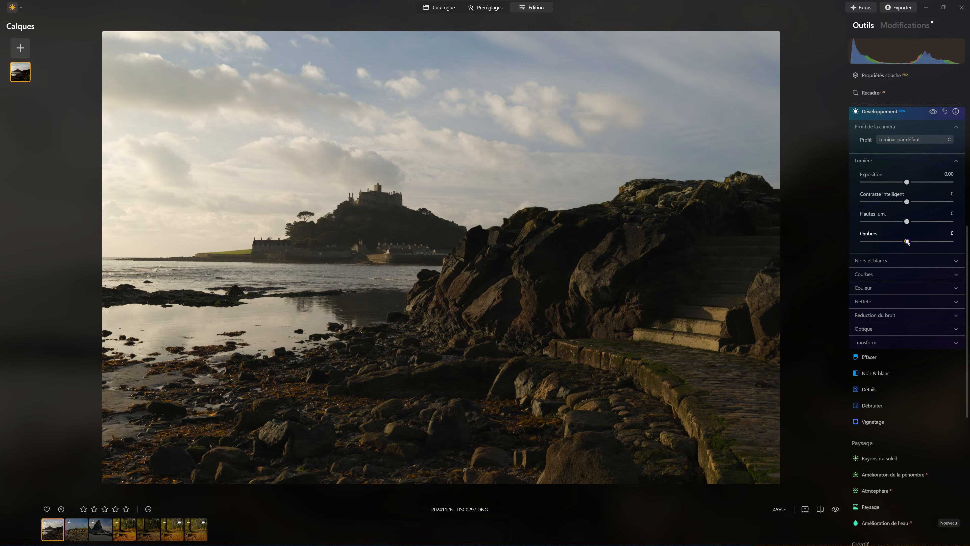
Step: Set the Développement shadows (Ombres) to 44 and the highlights (Hautes lum.) to -77
{"action": "left_click_drag", "start_coordinate": [908, 242], "coordinate": [927, 241]}
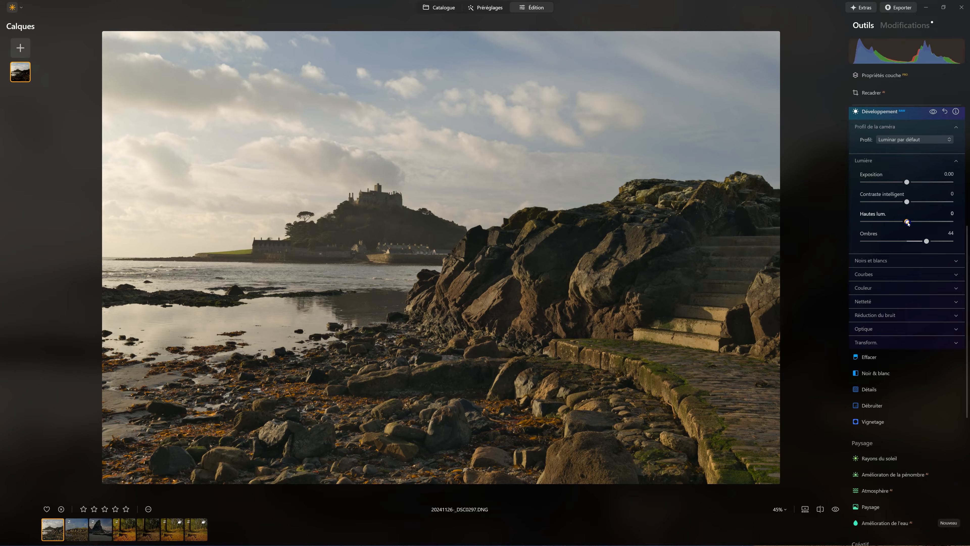
{"action": "mouse_move", "coordinate": [890, 224]}
{"action": "left_mouse_down"}
{"action": "mouse_move", "coordinate": [862, 221]}
{"action": "mouse_move", "coordinate": [902, 222]}
{"action": "mouse_move", "coordinate": [862, 221]}
{"action": "mouse_move", "coordinate": [903, 222]}
{"action": "mouse_move", "coordinate": [890, 221]}
{"action": "left_mouse_up"}
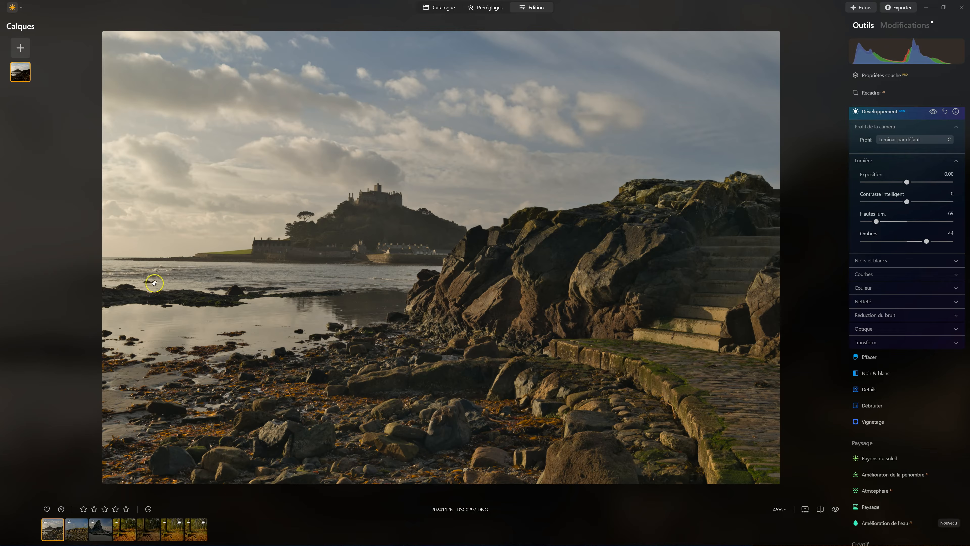
{"action": "mouse_move", "coordinate": [877, 222]}
{"action": "left_mouse_down"}
{"action": "mouse_move", "coordinate": [894, 221]}
{"action": "mouse_move", "coordinate": [843, 218]}
{"action": "mouse_move", "coordinate": [925, 218]}
{"action": "mouse_move", "coordinate": [873, 217]}
{"action": "left_mouse_up"}
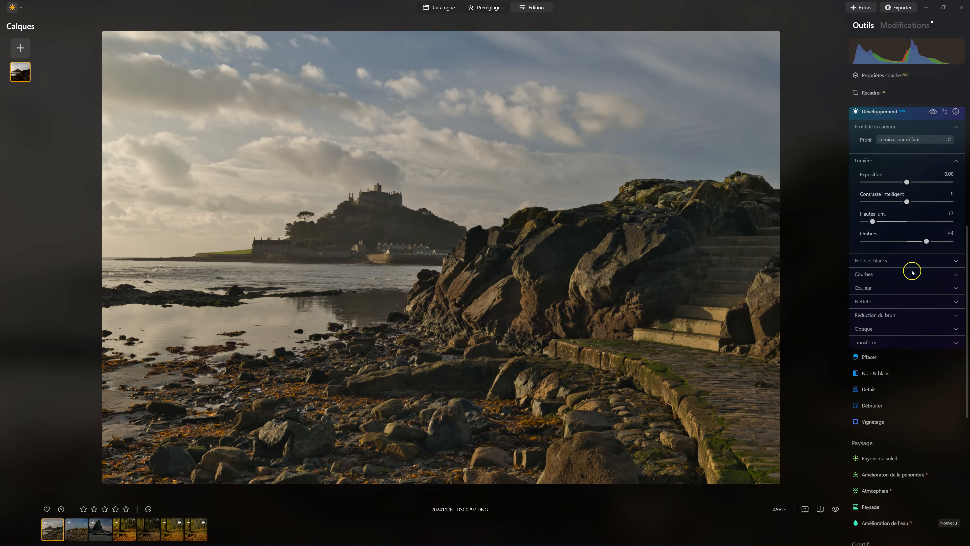
Step: Set the whites (Blancs) to -17 and the blacks (Noirs) to -7, and compare the Développement edit before and after
{"action": "left_click", "coordinate": [865, 262]}
{"action": "mouse_move", "coordinate": [904, 284]}
{"action": "left_mouse_down"}
{"action": "mouse_move", "coordinate": [863, 282]}
{"action": "mouse_move", "coordinate": [926, 282]}
{"action": "mouse_move", "coordinate": [889, 276]}
{"action": "mouse_move", "coordinate": [918, 276]}
{"action": "mouse_move", "coordinate": [901, 275]}
{"action": "mouse_move", "coordinate": [903, 302]}
{"action": "left_mouse_up"}
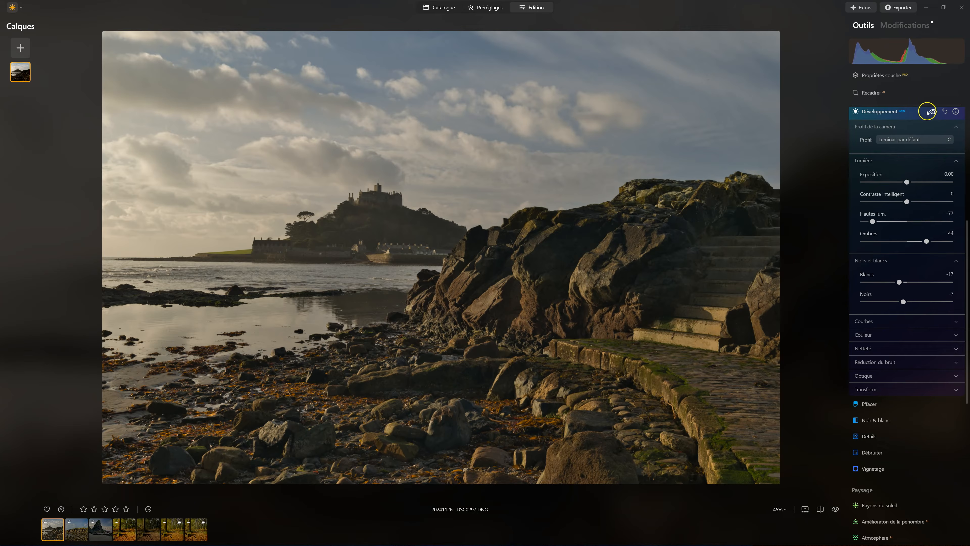
{"action": "left_click_drag", "start_coordinate": [933, 113], "coordinate": [934, 112]}
Step: Try a cooler colour temperature around 4921 and restore the white balance to Photo originale
{"action": "left_click", "coordinate": [862, 336]}
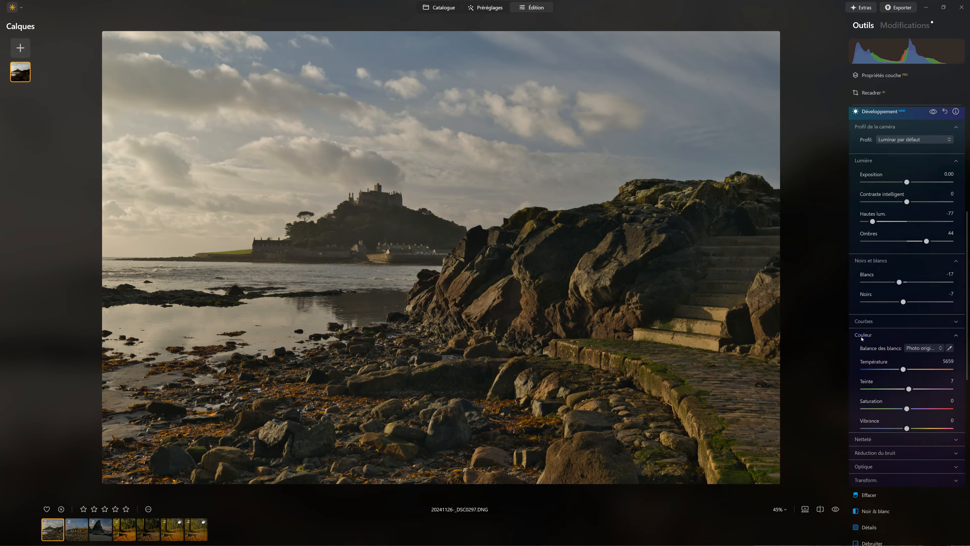
{"action": "left_click", "coordinate": [900, 374]}
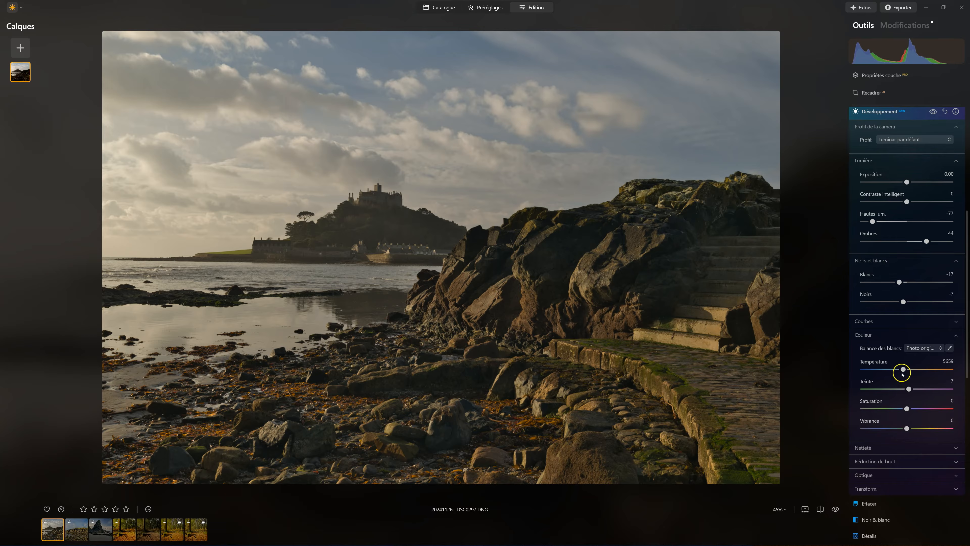
{"action": "mouse_move", "coordinate": [904, 370]}
{"action": "left_mouse_down"}
{"action": "mouse_move", "coordinate": [889, 370]}
{"action": "mouse_move", "coordinate": [898, 369]}
{"action": "left_mouse_up"}
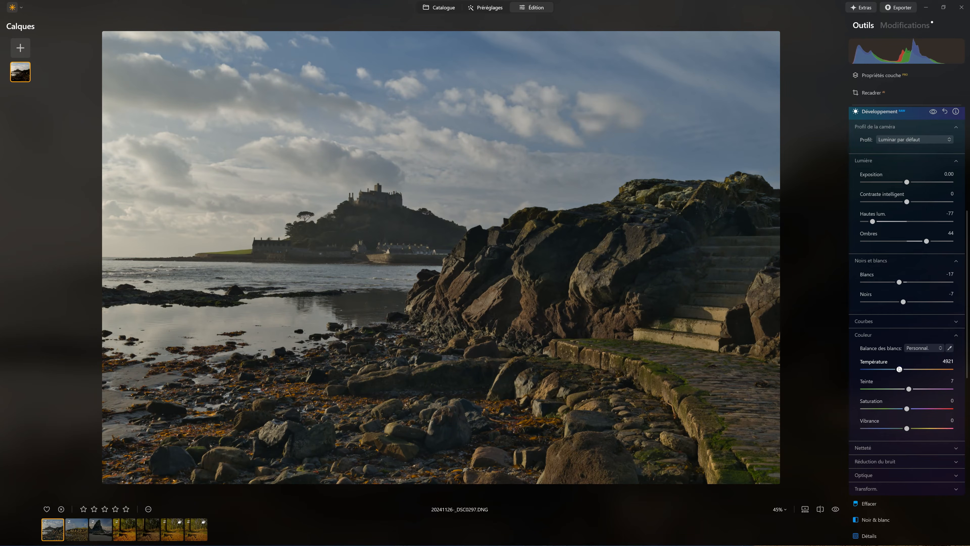
{"action": "left_click_drag", "start_coordinate": [900, 370], "coordinate": [901, 370]}
{"action": "left_click", "coordinate": [928, 348]}
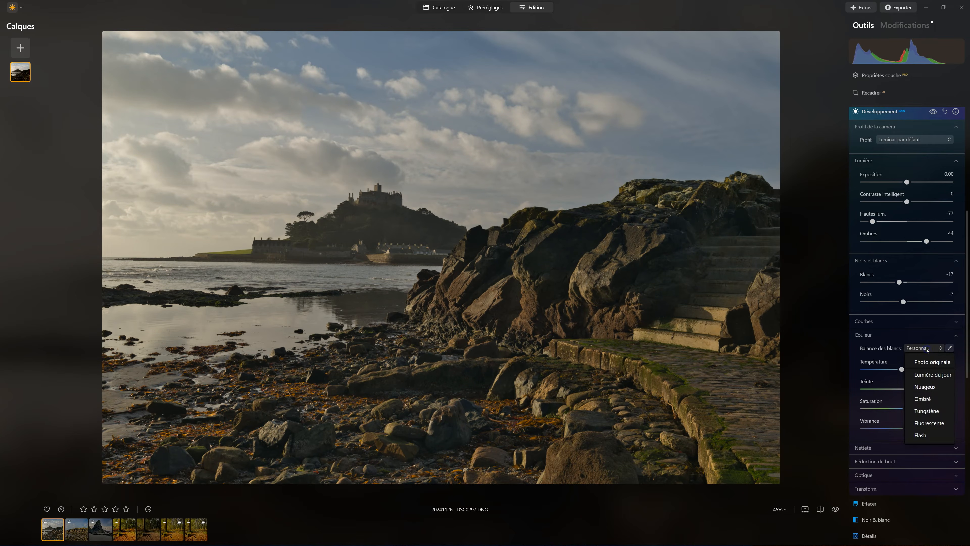
{"action": "left_click", "coordinate": [930, 362]}
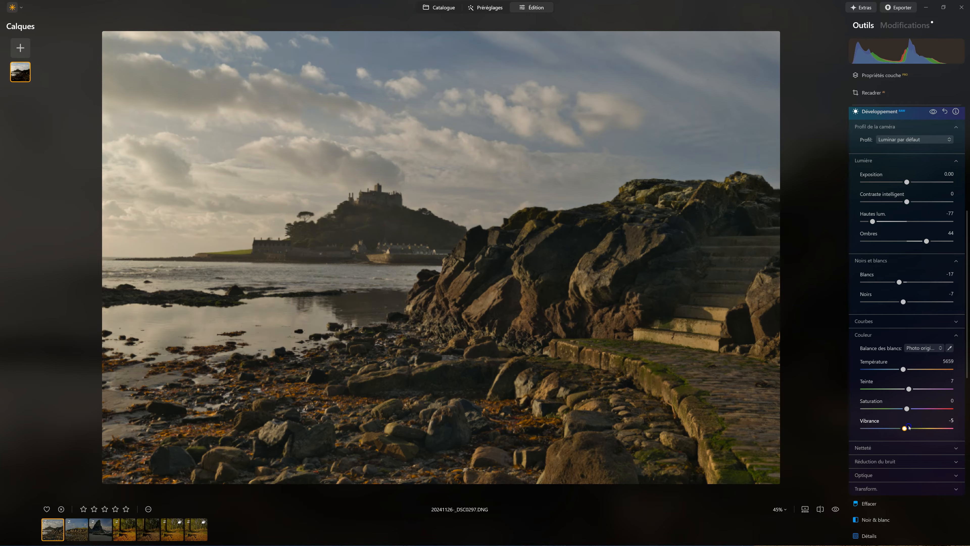
Step: Fine-tune the photo's saturation in the Développement colour settings and close the tool
{"action": "left_click", "coordinate": [906, 412]}
{"action": "left_click_drag", "start_coordinate": [908, 410], "coordinate": [908, 410]}
{"action": "scroll", "coordinate": [883, 234], "scroll_direction": "up", "scroll_amount": 6}
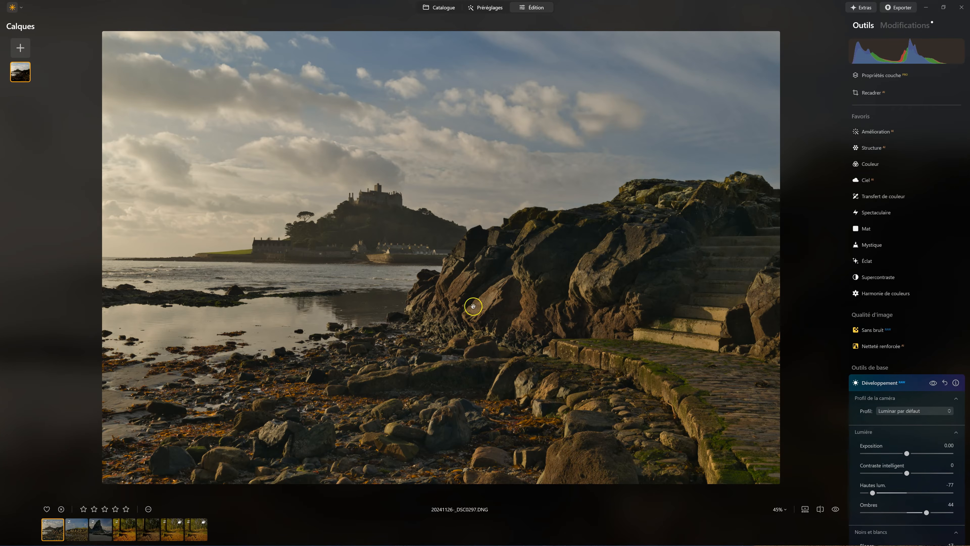
{"action": "left_click", "coordinate": [897, 382]}
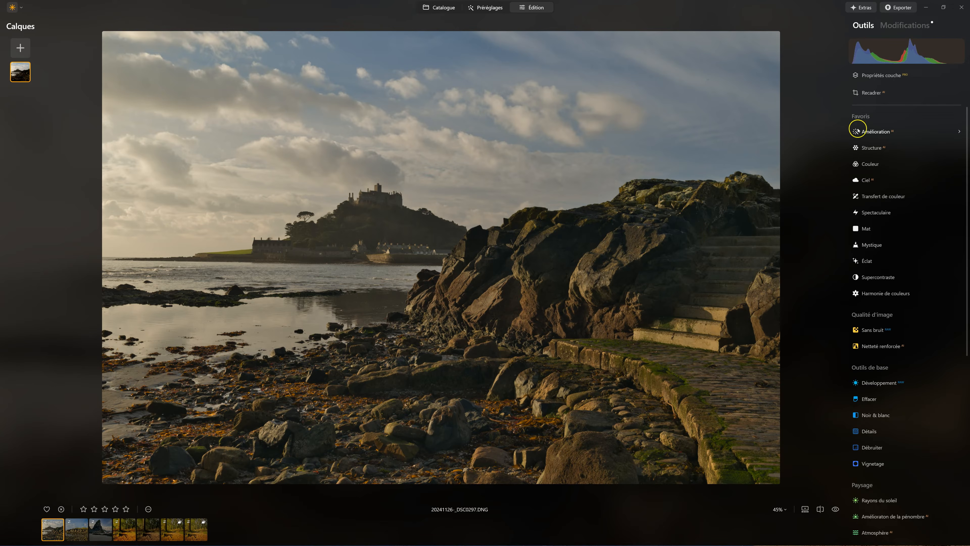
Step: Open the Amélioration AI tool and compare the edited photo with its version before the edits
{"action": "left_click", "coordinate": [873, 134]}
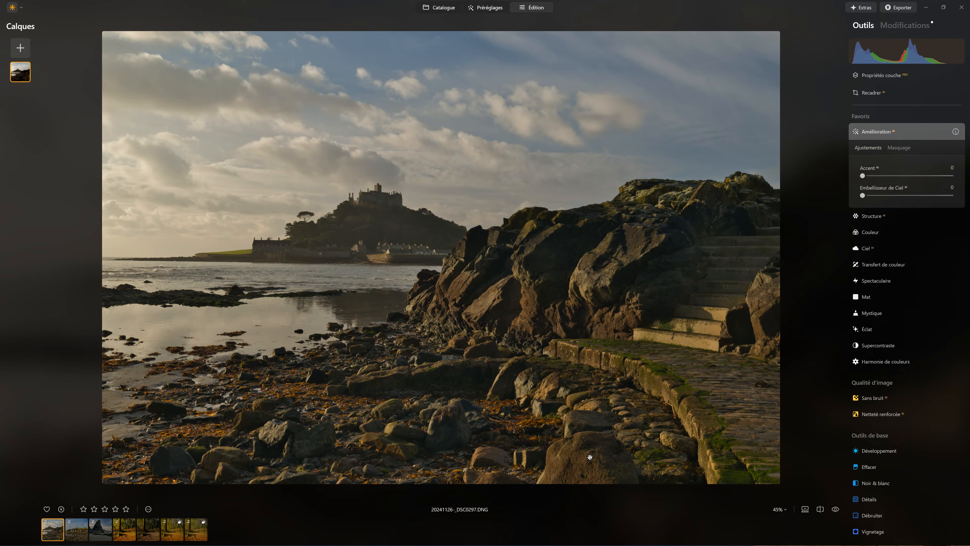
{"action": "left_click", "coordinate": [836, 510]}
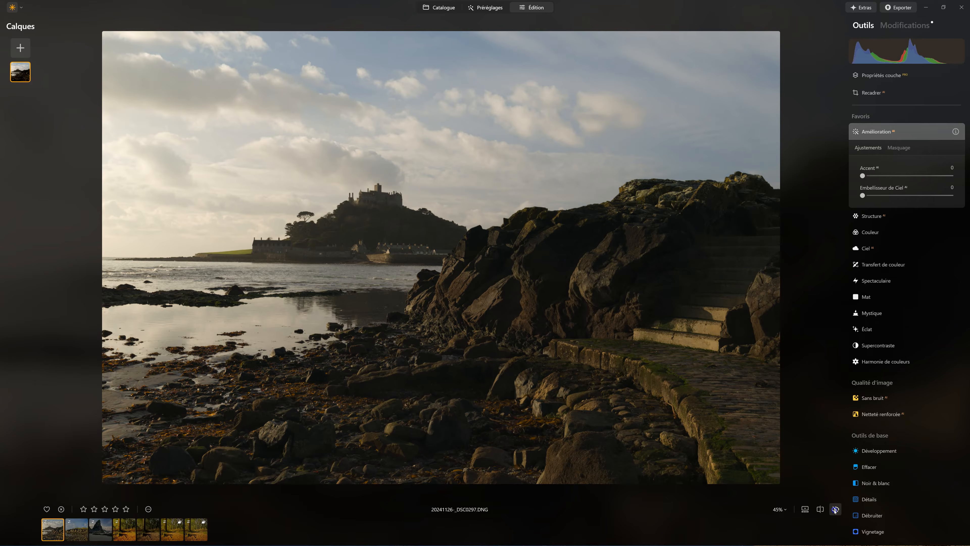
{"action": "left_click", "coordinate": [836, 510]}
{"action": "left_click", "coordinate": [835, 509]}
{"action": "left_click", "coordinate": [835, 509]}
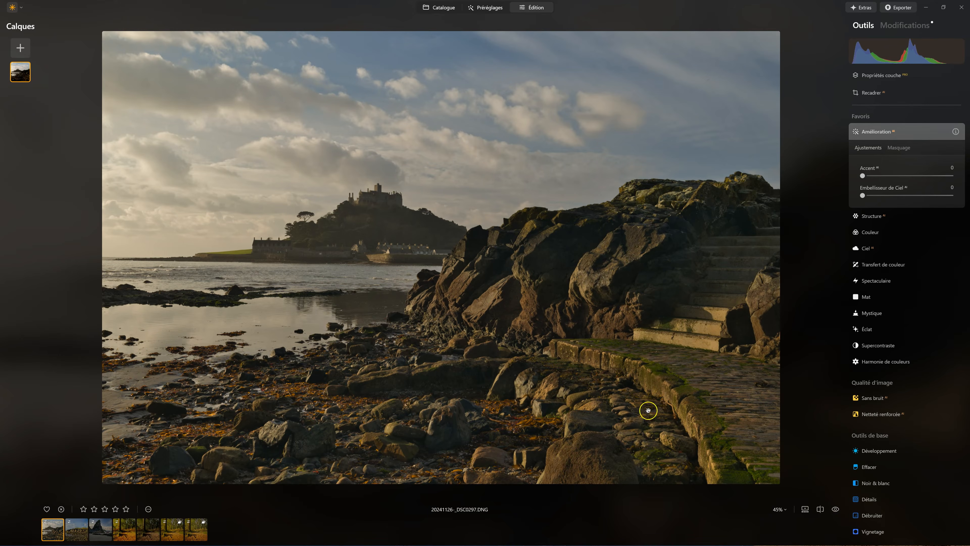
{"action": "left_click", "coordinate": [835, 509]}
{"action": "left_click", "coordinate": [836, 509]}
{"action": "left_click", "coordinate": [837, 509]}
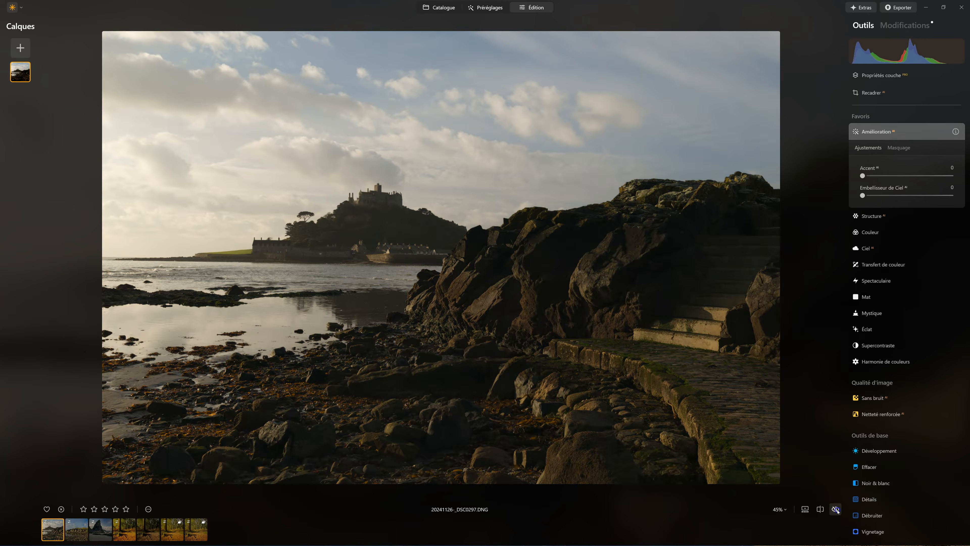
{"action": "left_click", "coordinate": [837, 510]}
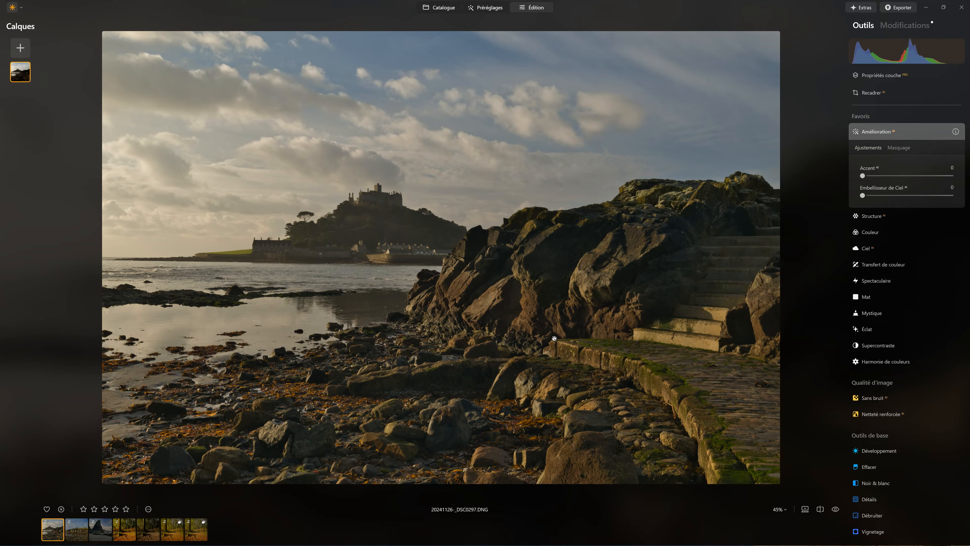
Step: Set Accent AI to 22 in the Amélioration tool and preview the photo without the effect
{"action": "left_click", "coordinate": [864, 176]}
{"action": "mouse_move", "coordinate": [869, 177]}
{"action": "left_mouse_down"}
{"action": "mouse_move", "coordinate": [914, 175]}
{"action": "mouse_move", "coordinate": [856, 180]}
{"action": "left_mouse_up"}
{"action": "left_click", "coordinate": [885, 178]}
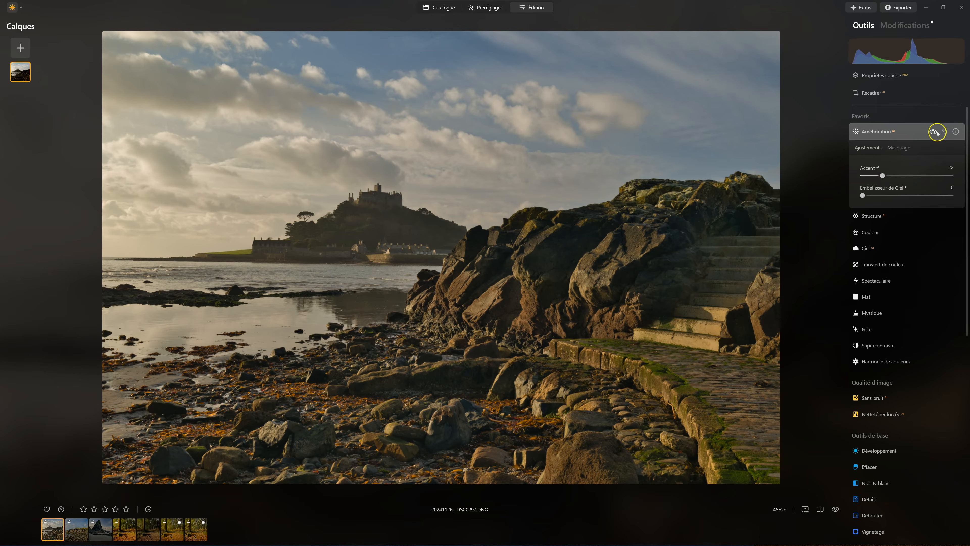
{"action": "left_click", "coordinate": [933, 132]}
Step: Set Embellisseur de Ciel AI to 23, compare the enhancement before and after, and close the Amélioration tool
{"action": "left_click_drag", "start_coordinate": [871, 195], "coordinate": [883, 195]}
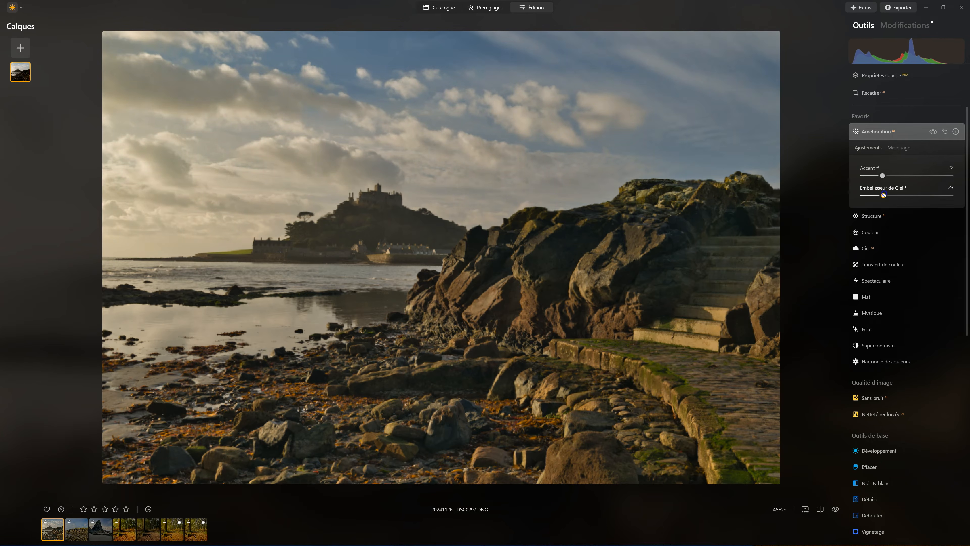
{"action": "left_click", "coordinate": [931, 132]}
{"action": "left_click", "coordinate": [931, 131]}
{"action": "left_click", "coordinate": [881, 131]}
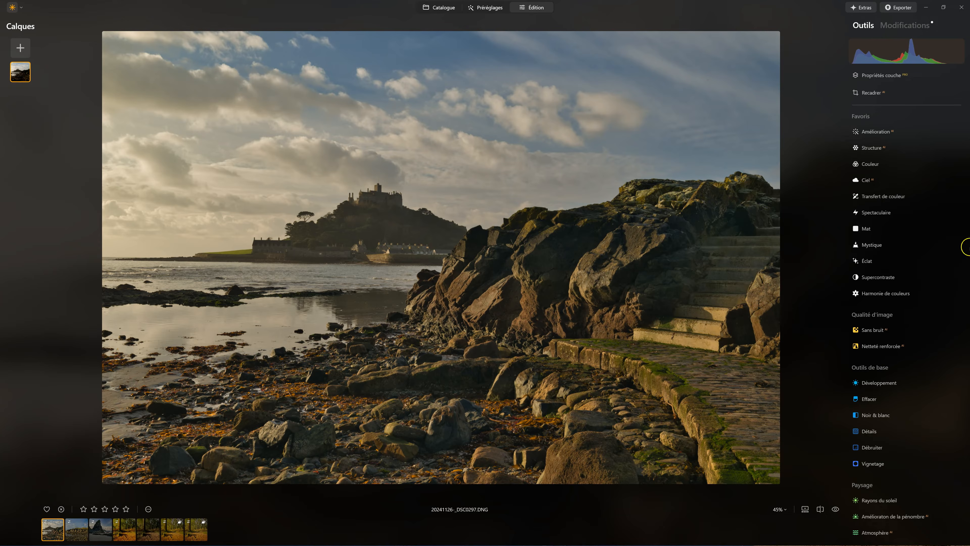
Step: Apply the Spectaculaire effect to the photo with Quantité set to 25
{"action": "left_click", "coordinate": [877, 212]}
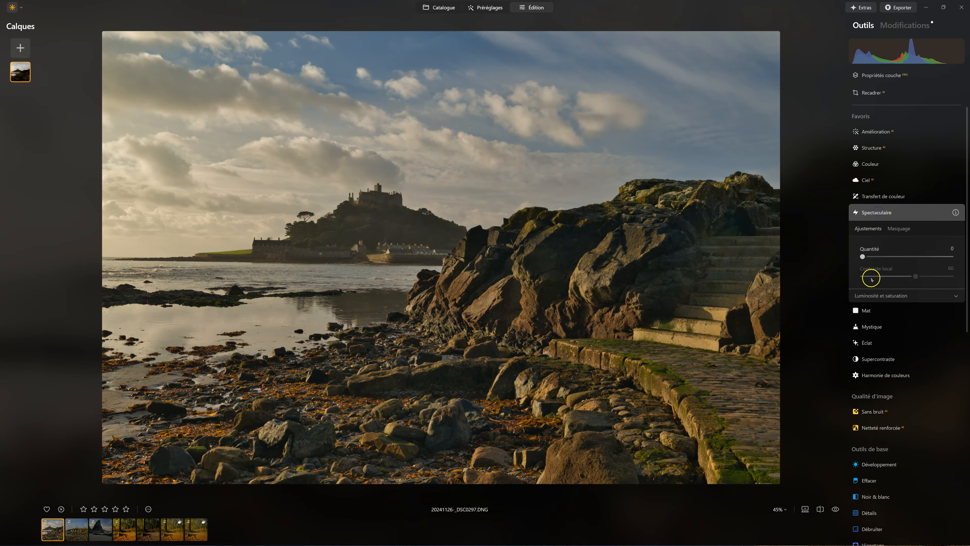
{"action": "left_click_drag", "start_coordinate": [864, 257], "coordinate": [867, 256]}
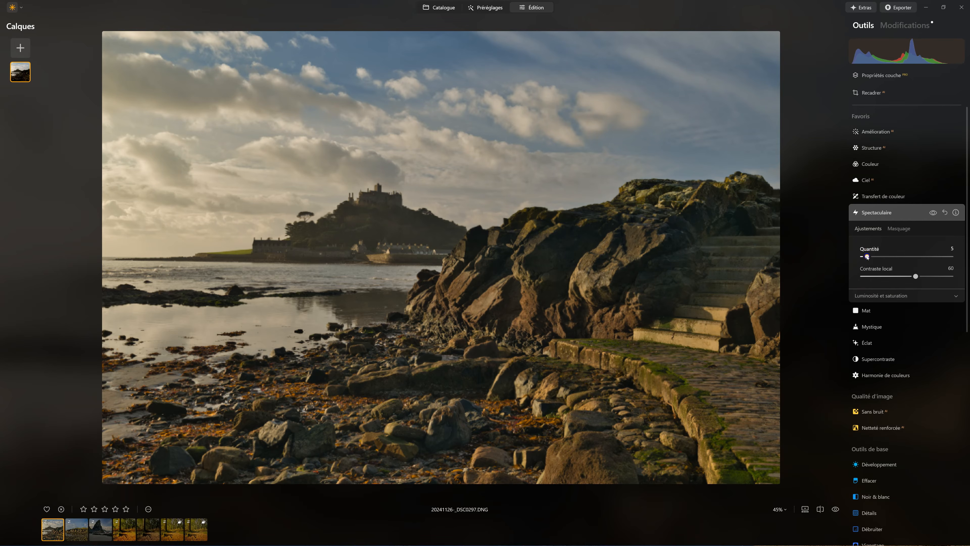
{"action": "mouse_move", "coordinate": [871, 256]}
{"action": "left_mouse_down"}
{"action": "mouse_move", "coordinate": [894, 261]}
{"action": "mouse_move", "coordinate": [845, 256]}
{"action": "mouse_move", "coordinate": [885, 258]}
{"action": "left_mouse_up"}
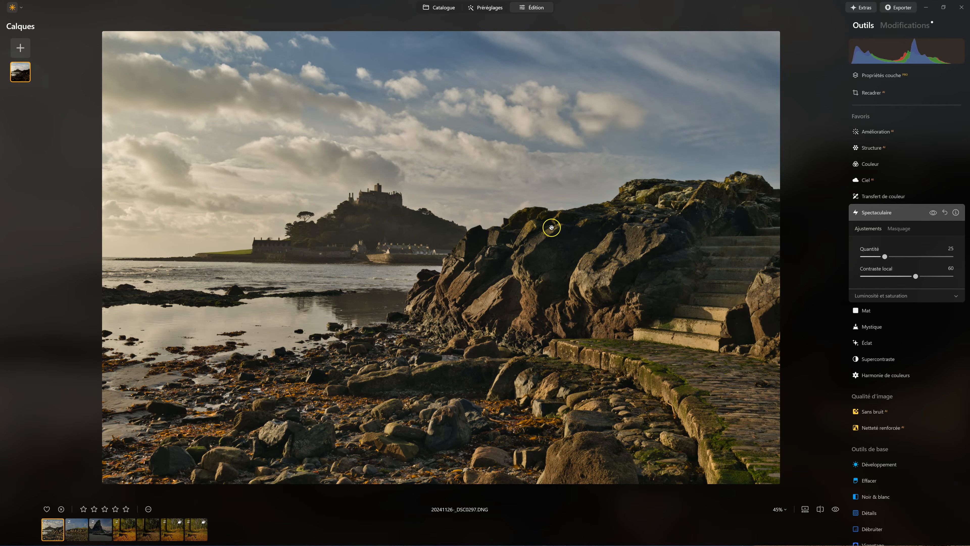
Step: Compare the photo with and without Spectaculaire, and set the effect's Luminosité to 45 and Contraste local to 73
{"action": "left_click", "coordinate": [933, 213]}
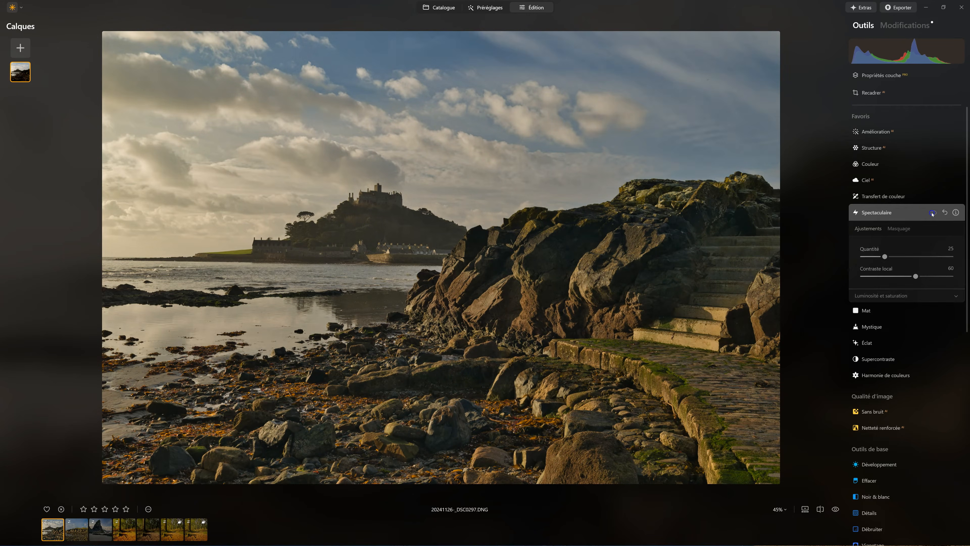
{"action": "left_click", "coordinate": [933, 214]}
{"action": "left_click", "coordinate": [933, 213]}
{"action": "left_click", "coordinate": [933, 213]}
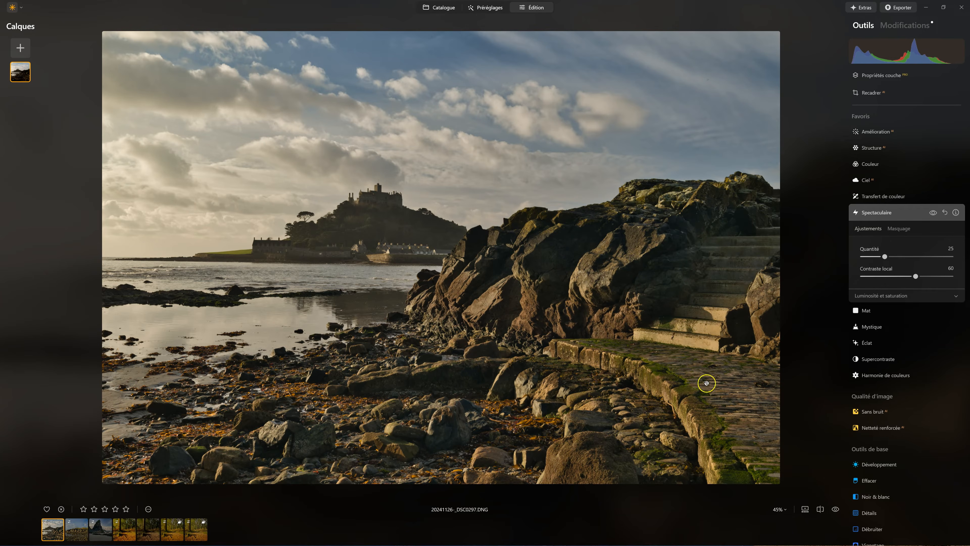
{"action": "left_click", "coordinate": [871, 296]}
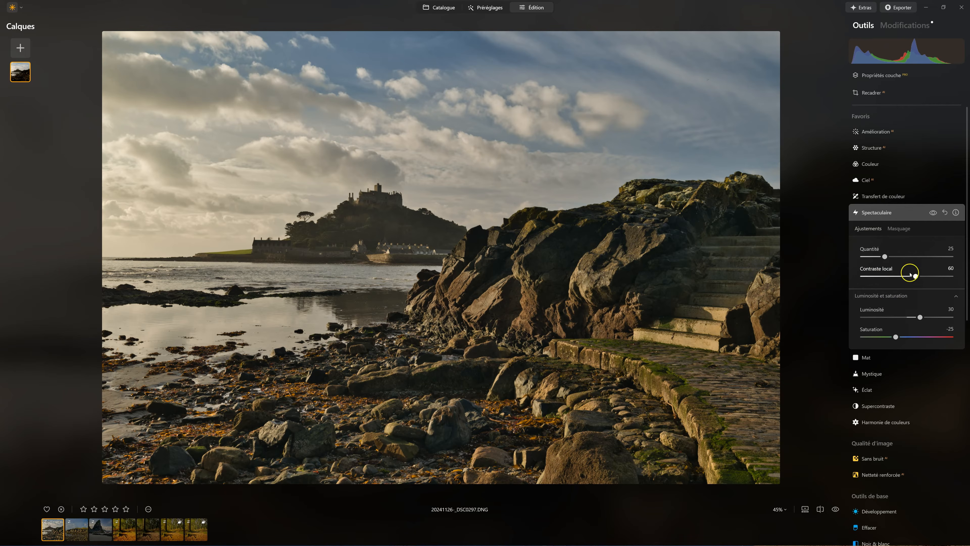
{"action": "mouse_move", "coordinate": [920, 316]}
{"action": "left_mouse_down"}
{"action": "mouse_move", "coordinate": [941, 317]}
{"action": "mouse_move", "coordinate": [910, 317]}
{"action": "mouse_move", "coordinate": [943, 317]}
{"action": "mouse_move", "coordinate": [913, 316]}
{"action": "mouse_move", "coordinate": [927, 317]}
{"action": "left_mouse_up"}
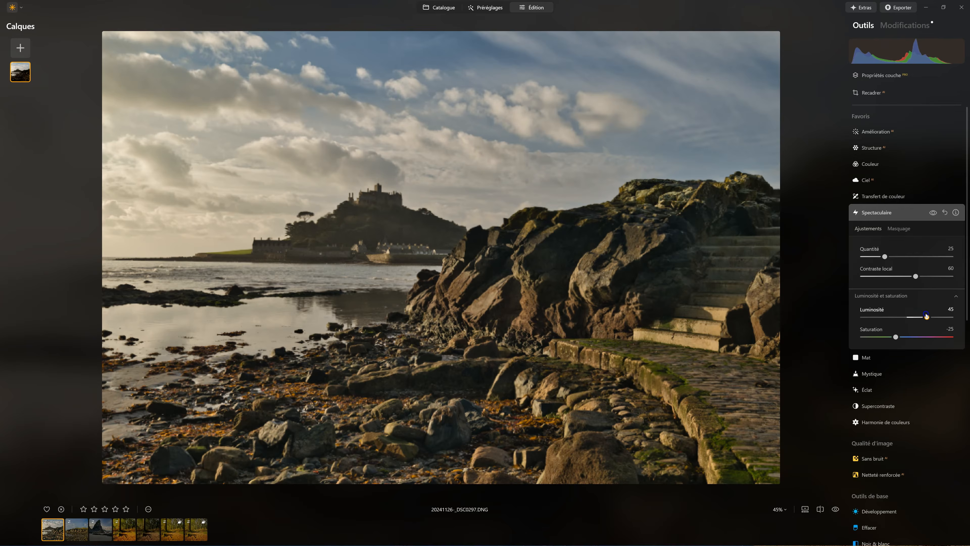
{"action": "left_click_drag", "start_coordinate": [916, 275], "coordinate": [927, 276]}
{"action": "left_click", "coordinate": [921, 244]}
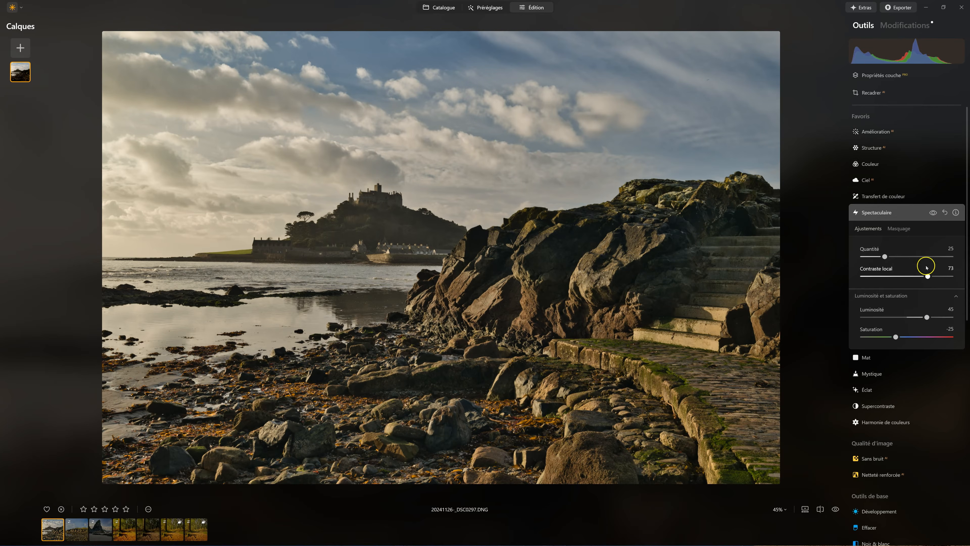
{"action": "left_click", "coordinate": [934, 213]}
{"action": "left_click", "coordinate": [934, 213]}
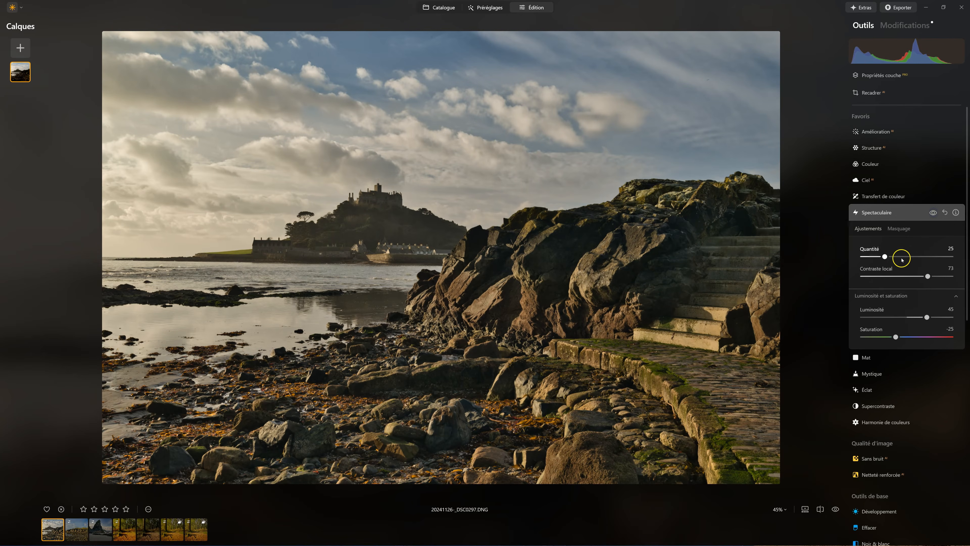
Step: Set Spectaculaire's Quantité to 29, compare the photo with and without the effect, and close the tool
{"action": "left_click_drag", "start_coordinate": [883, 259], "coordinate": [969, 258]}
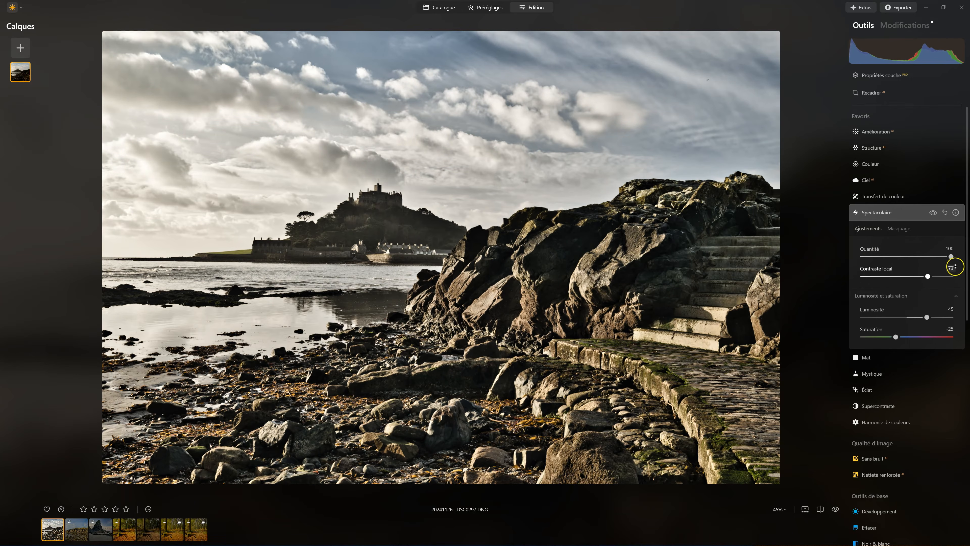
{"action": "left_click_drag", "start_coordinate": [950, 256], "coordinate": [884, 257]}
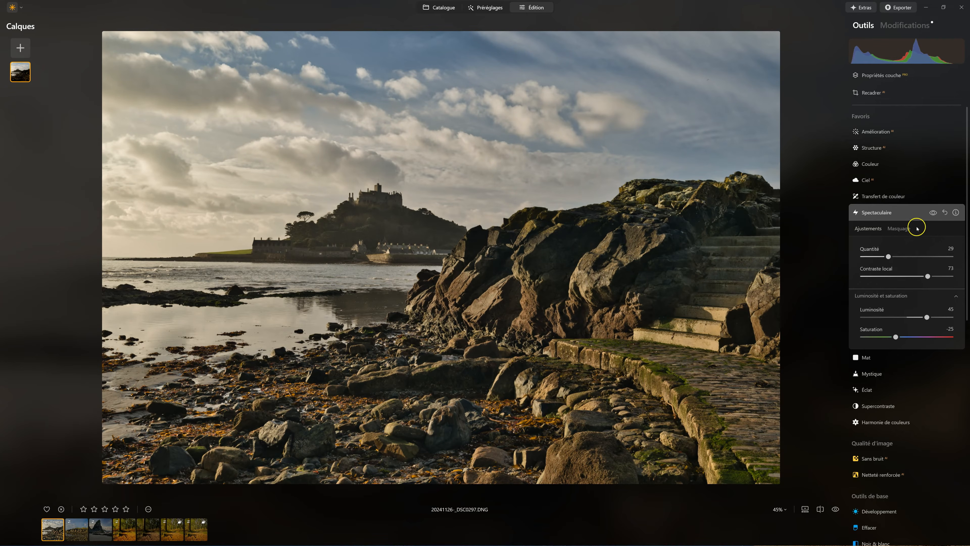
{"action": "left_click", "coordinate": [933, 213]}
{"action": "left_click", "coordinate": [933, 213]}
{"action": "left_click", "coordinate": [867, 214]}
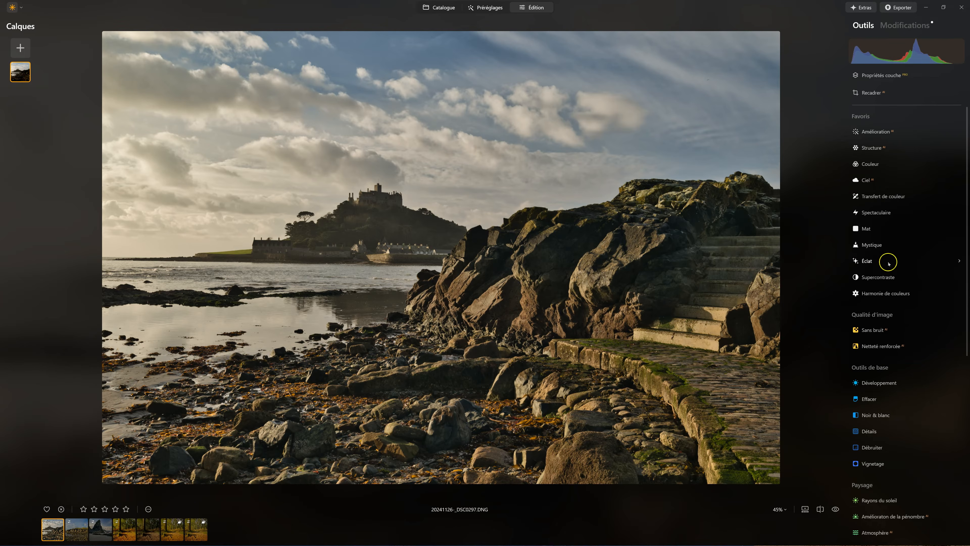
Step: Apply Mystique with Quantité 38, Ombres 45 and Coloriser Saturation -30, and compare the photo with and without the effect
{"action": "left_click", "coordinate": [871, 245]}
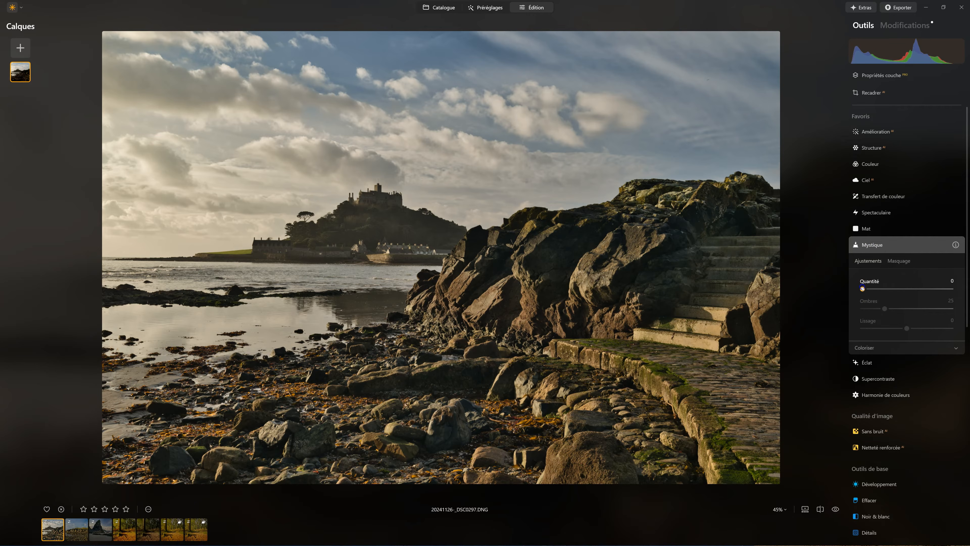
{"action": "left_click_drag", "start_coordinate": [863, 288], "coordinate": [903, 309]}
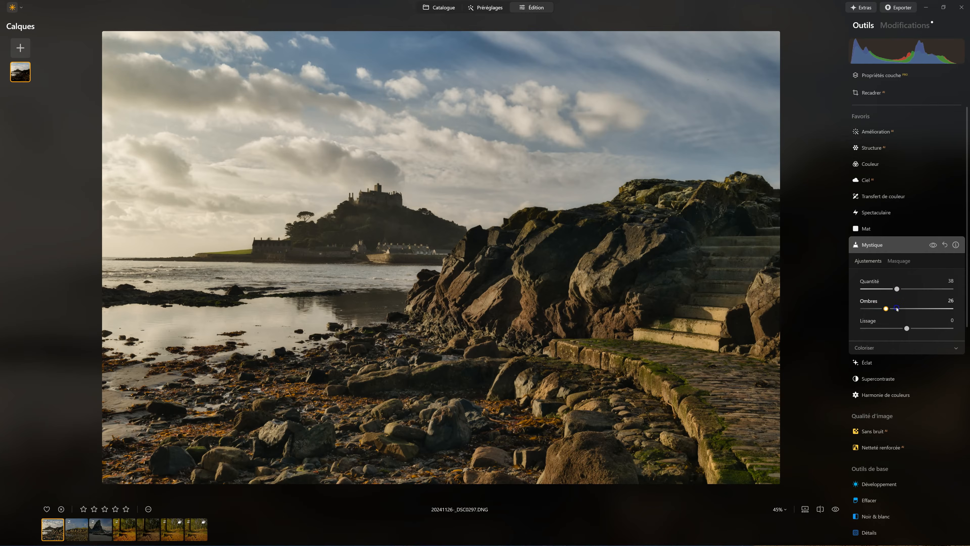
{"action": "left_click", "coordinate": [873, 347]}
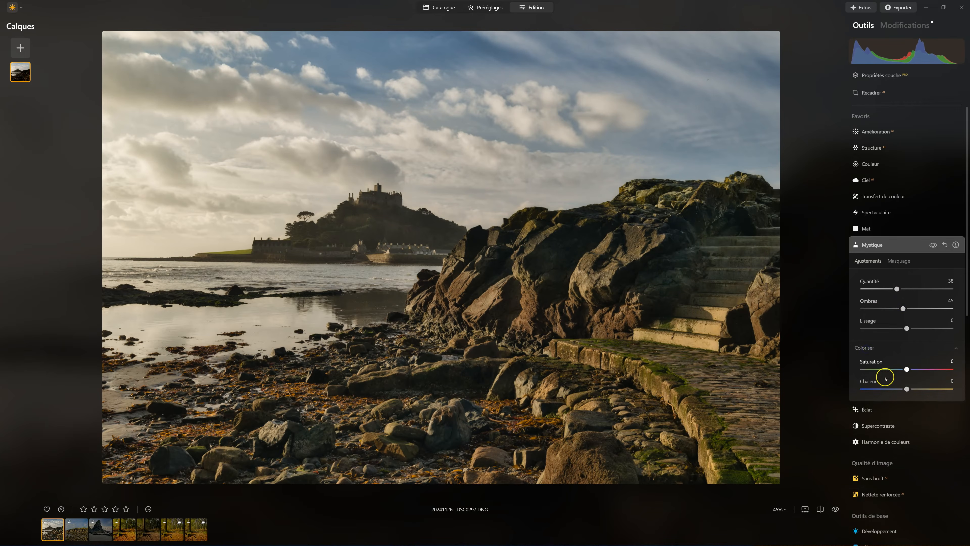
{"action": "left_click", "coordinate": [907, 369]}
{"action": "left_click", "coordinate": [934, 245]}
{"action": "left_click", "coordinate": [934, 245]}
{"action": "left_click", "coordinate": [934, 246]}
{"action": "left_click", "coordinate": [933, 245]}
Step: Try limiting the Mystique effect to the sky with an AI mask using the Ciel area
{"action": "left_click", "coordinate": [900, 262]}
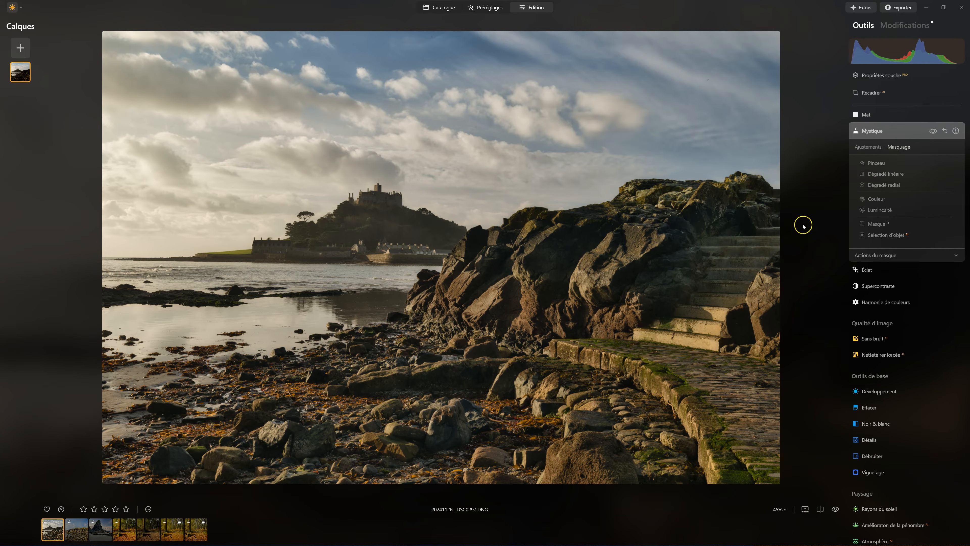
{"action": "left_click", "coordinate": [893, 198]}
{"action": "left_click", "coordinate": [903, 223]}
{"action": "left_click", "coordinate": [882, 234]}
{"action": "left_click", "coordinate": [881, 224]}
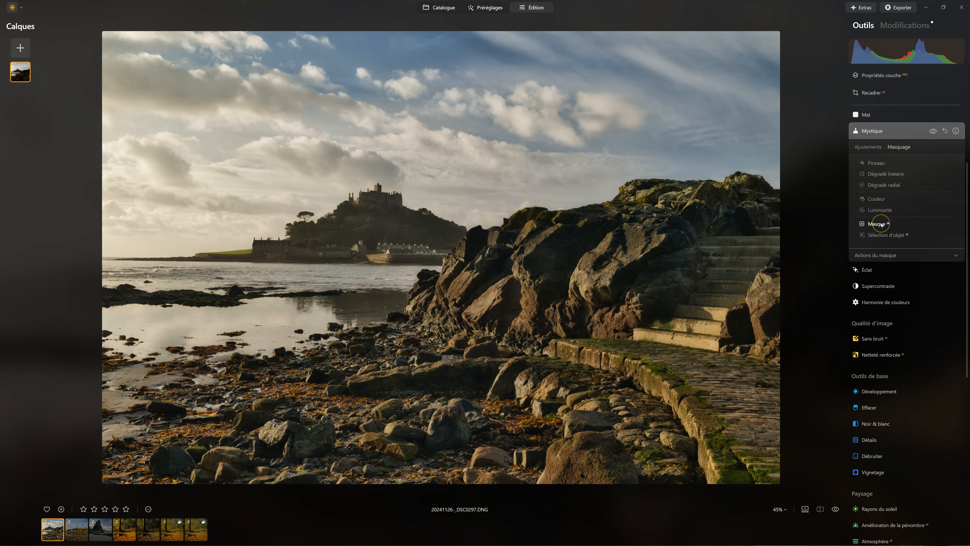
{"action": "left_click", "coordinate": [881, 225]}
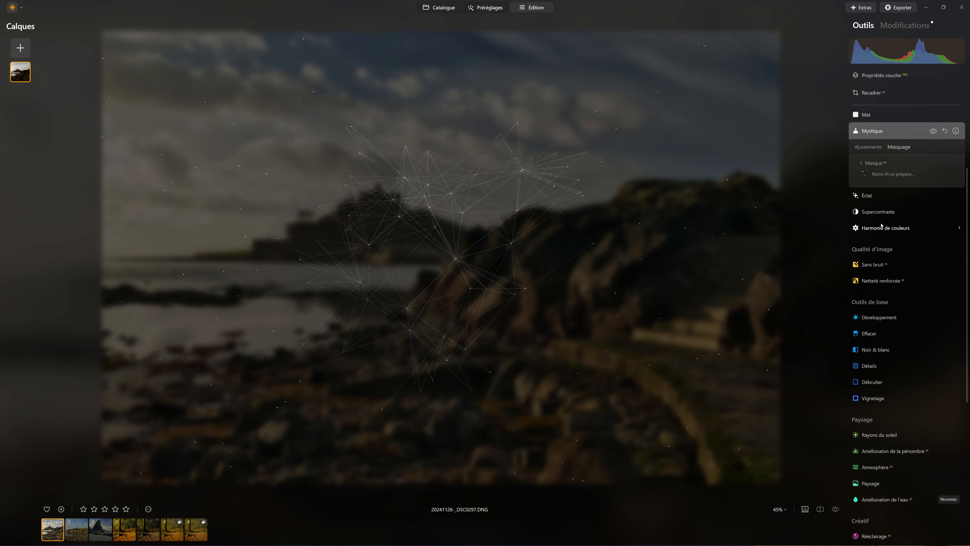
{"action": "left_click", "coordinate": [870, 180]}
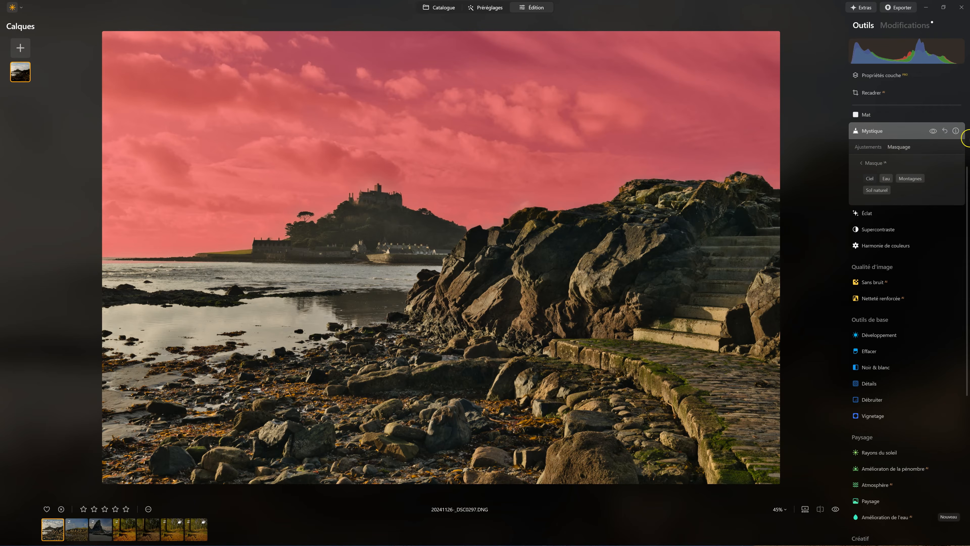
Step: Compare the photo with and without the masked Mystique effect, and set its Quantité to 49
{"action": "left_click", "coordinate": [869, 147]}
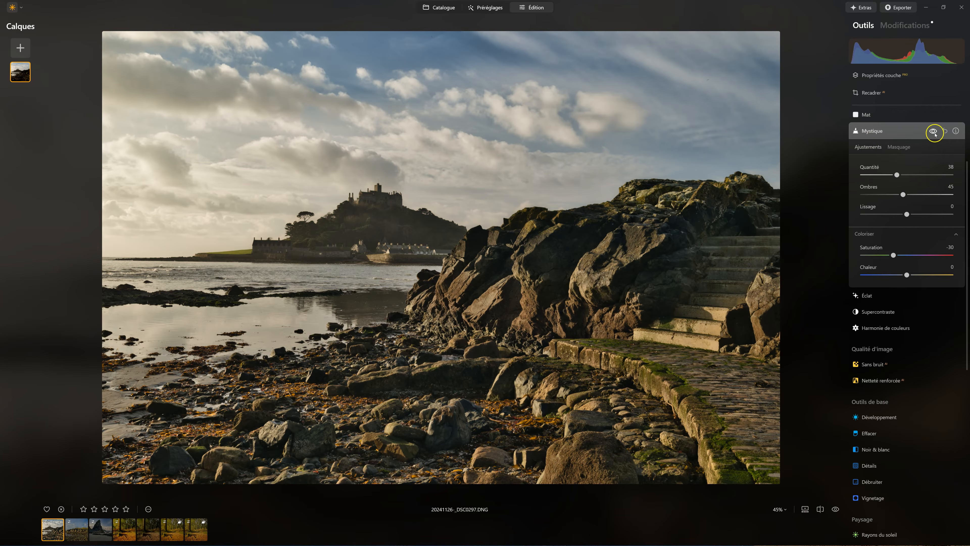
{"action": "left_click", "coordinate": [933, 131]}
{"action": "left_click", "coordinate": [933, 132]}
{"action": "left_click", "coordinate": [934, 132]}
{"action": "left_click", "coordinate": [933, 131]}
{"action": "mouse_move", "coordinate": [896, 176]}
{"action": "left_mouse_down"}
{"action": "mouse_move", "coordinate": [927, 175]}
{"action": "mouse_move", "coordinate": [871, 175]}
{"action": "mouse_move", "coordinate": [906, 176]}
{"action": "left_mouse_up"}
Step: Erase the sky mask from the Mystique effect
{"action": "left_click", "coordinate": [906, 148]}
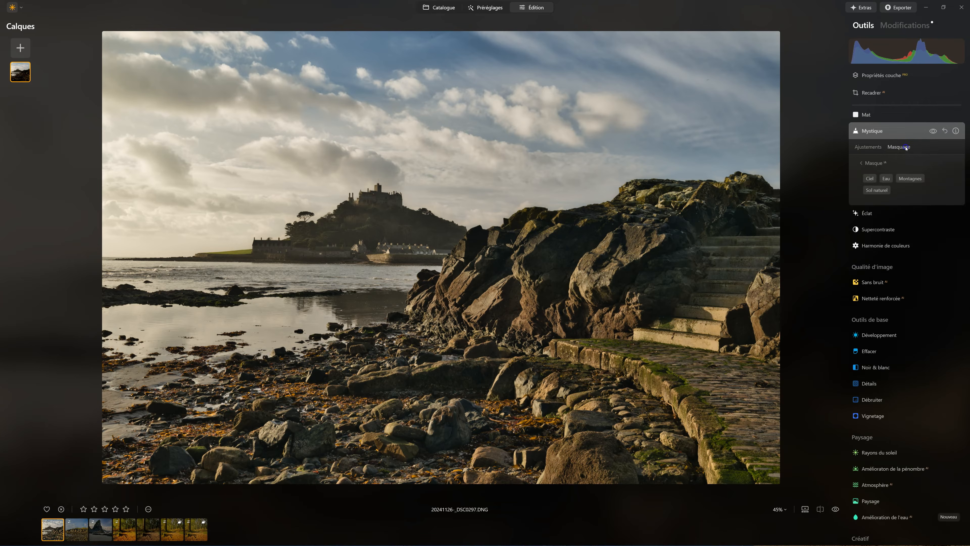
{"action": "left_click", "coordinate": [866, 165]}
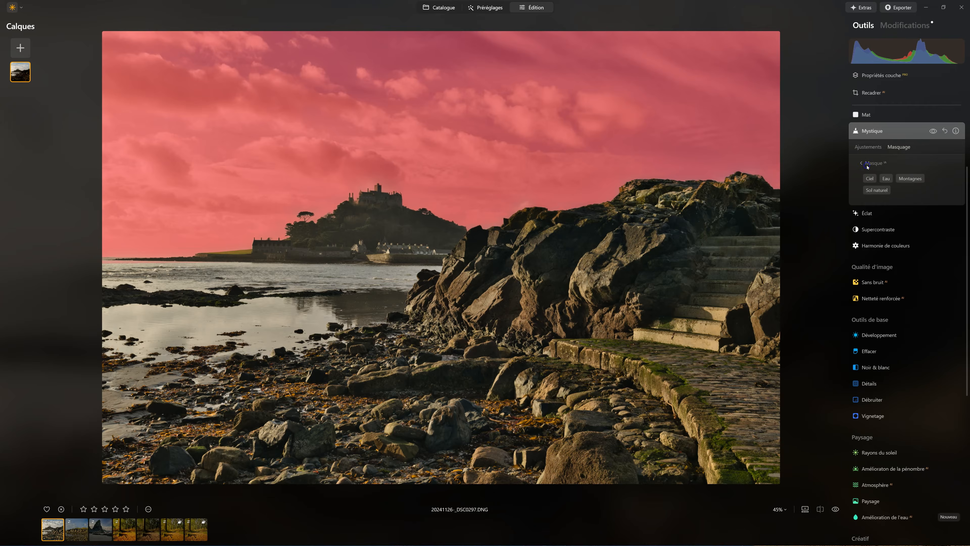
{"action": "left_click", "coordinate": [893, 253]}
{"action": "left_click", "coordinate": [905, 265]}
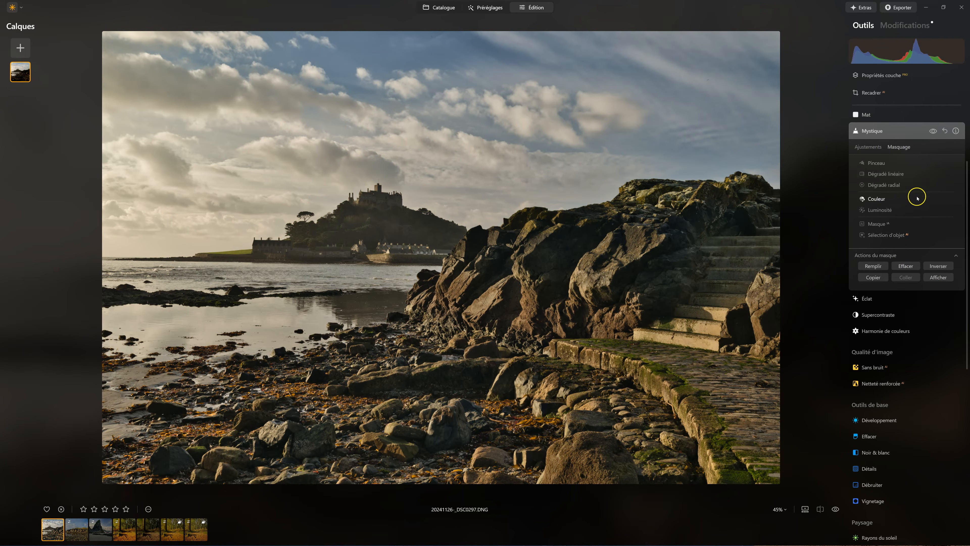
Step: Mask the Mystique effect with a wide linear gradient fading downward, rotated to horizontal and centred at the height of the castle hill
{"action": "left_click", "coordinate": [894, 174]}
{"action": "mouse_move", "coordinate": [240, 62]}
{"action": "left_mouse_down"}
{"action": "mouse_move", "coordinate": [305, 199]}
{"action": "mouse_move", "coordinate": [349, 384]}
{"action": "mouse_move", "coordinate": [288, 269]}
{"action": "mouse_move", "coordinate": [303, 293]}
{"action": "mouse_move", "coordinate": [279, 272]}
{"action": "mouse_move", "coordinate": [238, 347]}
{"action": "mouse_move", "coordinate": [223, 407]}
{"action": "mouse_move", "coordinate": [216, 359]}
{"action": "mouse_move", "coordinate": [429, 445]}
{"action": "left_mouse_up"}
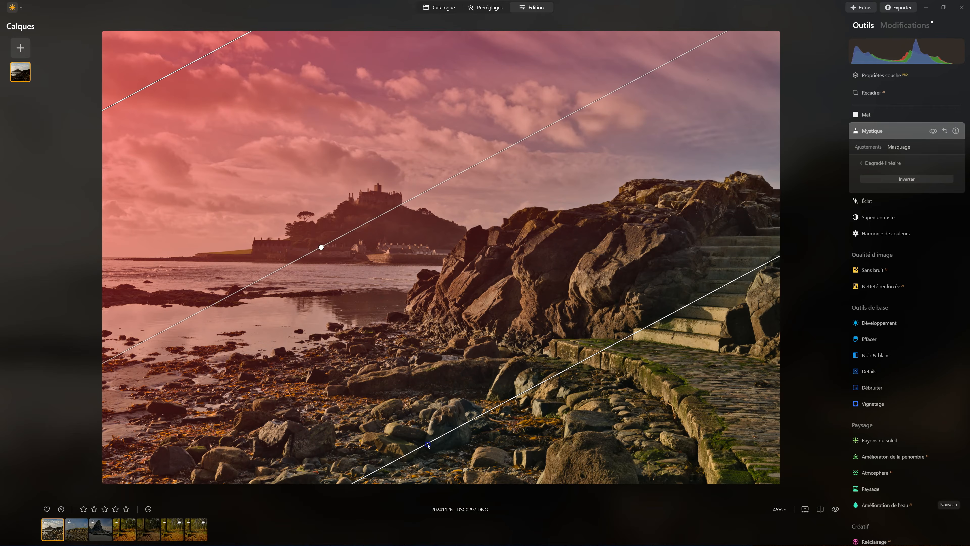
{"action": "left_click_drag", "start_coordinate": [319, 245], "coordinate": [219, 108]}
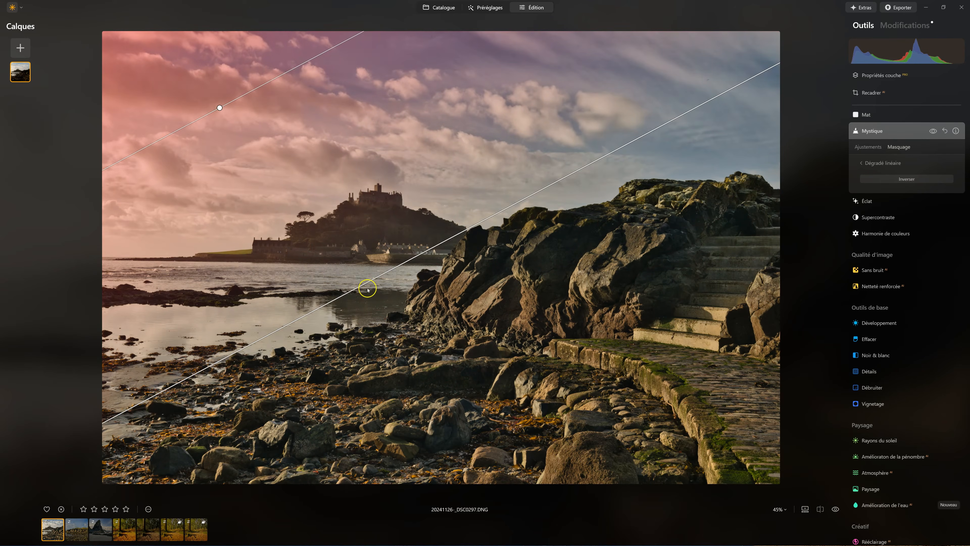
{"action": "left_click_drag", "start_coordinate": [366, 283], "coordinate": [626, 544]}
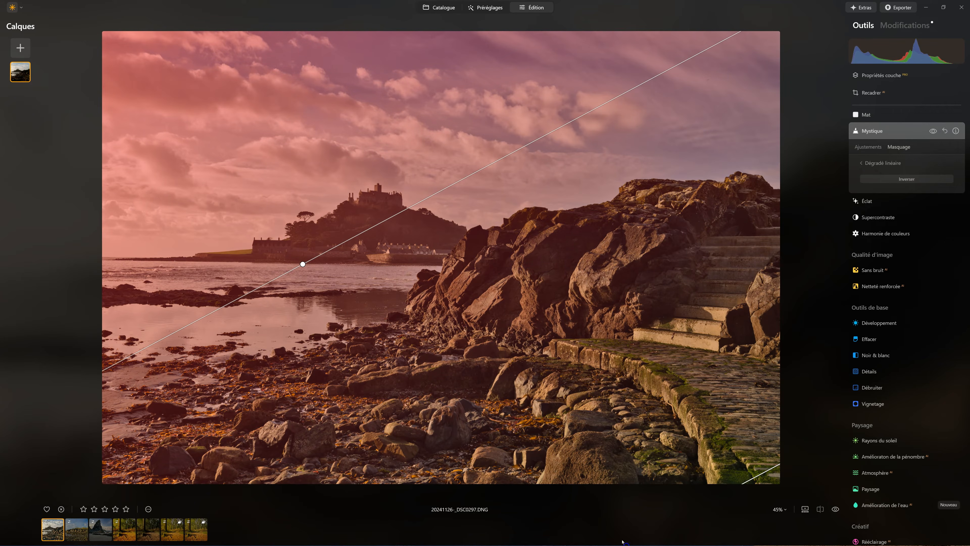
{"action": "left_click_drag", "start_coordinate": [301, 265], "coordinate": [361, 206]}
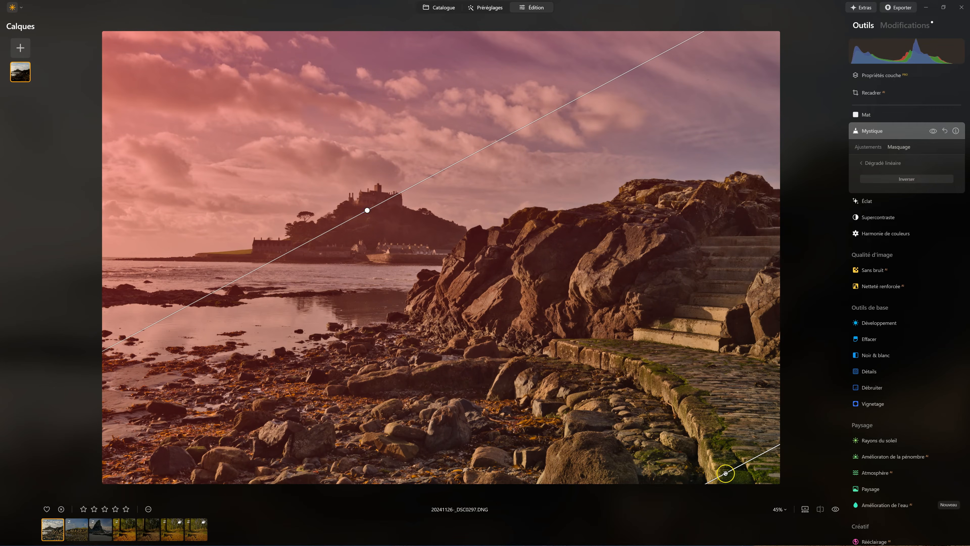
{"action": "left_click_drag", "start_coordinate": [726, 473], "coordinate": [705, 447]}
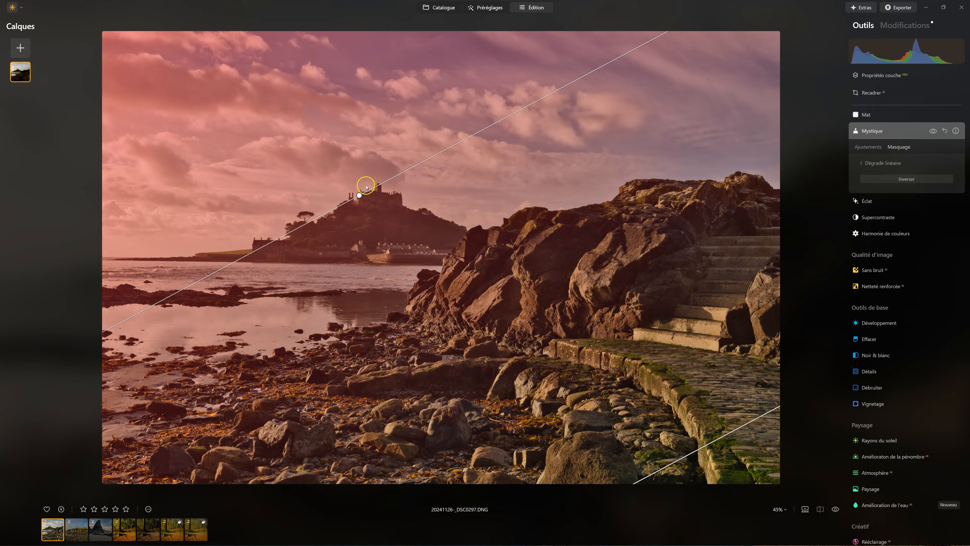
{"action": "left_click_drag", "start_coordinate": [359, 194], "coordinate": [242, 71]}
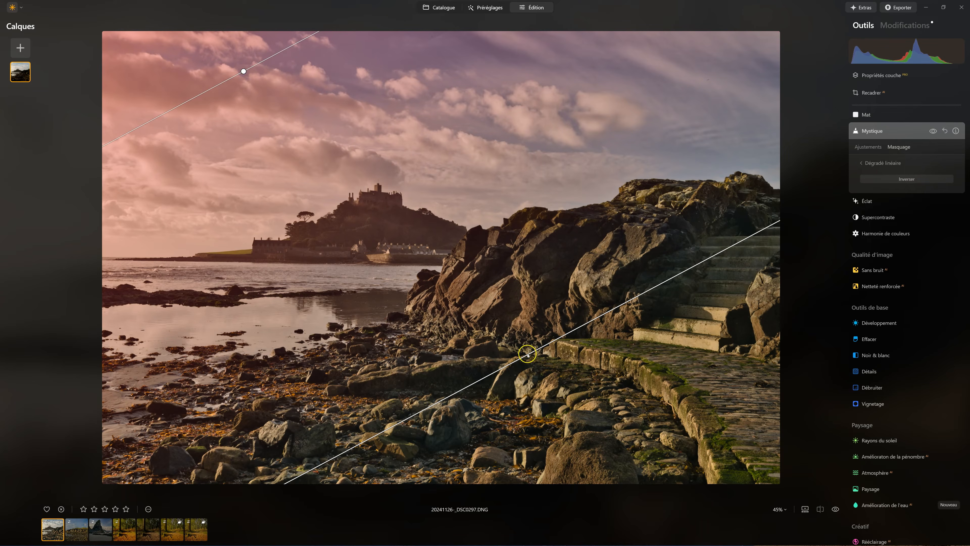
{"action": "left_click_drag", "start_coordinate": [527, 355], "coordinate": [728, 531]}
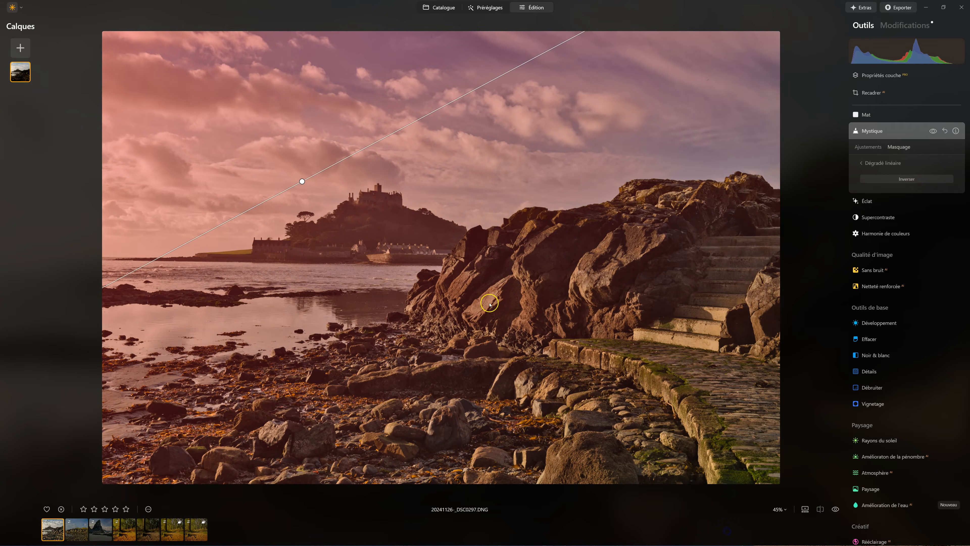
{"action": "left_click_drag", "start_coordinate": [304, 181], "coordinate": [188, 96]}
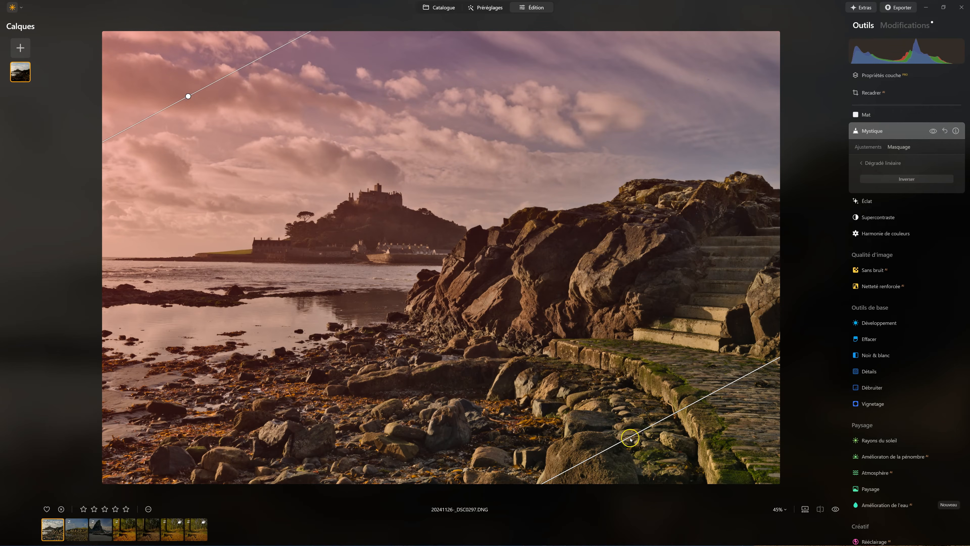
{"action": "left_click_drag", "start_coordinate": [629, 439], "coordinate": [753, 543]}
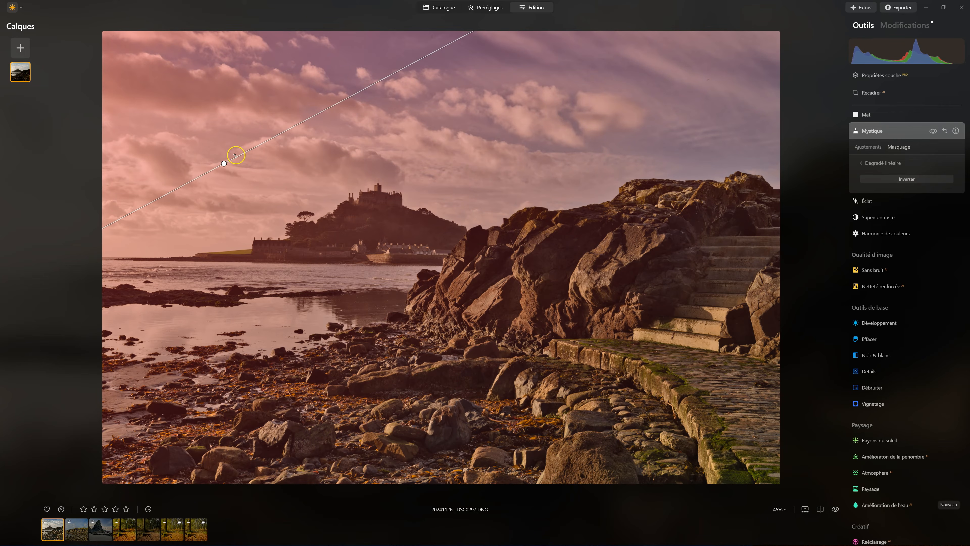
{"action": "left_click_drag", "start_coordinate": [223, 164], "coordinate": [432, 213]}
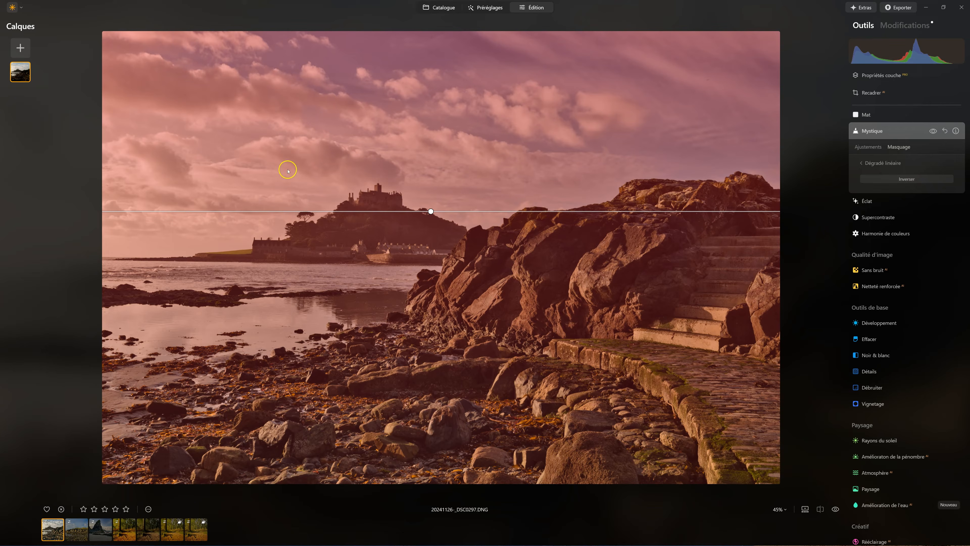
{"action": "mouse_move", "coordinate": [430, 211]}
{"action": "left_mouse_down"}
{"action": "mouse_move", "coordinate": [426, 33]}
{"action": "mouse_move", "coordinate": [430, 365]}
{"action": "mouse_move", "coordinate": [436, 55]}
{"action": "mouse_move", "coordinate": [442, 357]}
{"action": "mouse_move", "coordinate": [441, 82]}
{"action": "mouse_move", "coordinate": [435, 213]}
{"action": "left_mouse_up"}
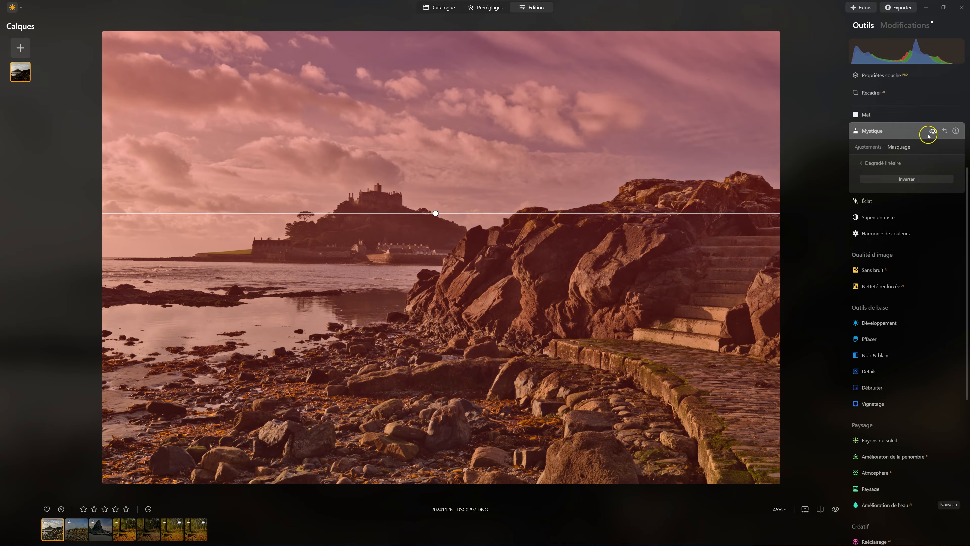
Step: Compare the photo with and without the gradient-masked Mystique effect, and close the Mystique tool
{"action": "left_click", "coordinate": [875, 148]}
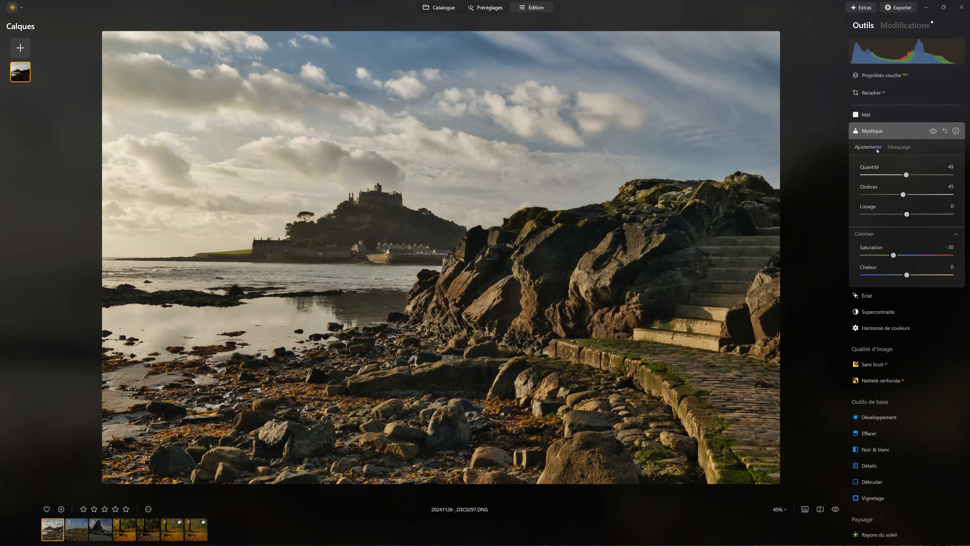
{"action": "left_click", "coordinate": [933, 131]}
{"action": "left_click", "coordinate": [933, 132]}
{"action": "left_click", "coordinate": [934, 131]}
{"action": "left_click", "coordinate": [933, 131]}
{"action": "left_click", "coordinate": [933, 132]}
{"action": "left_click", "coordinate": [933, 131]}
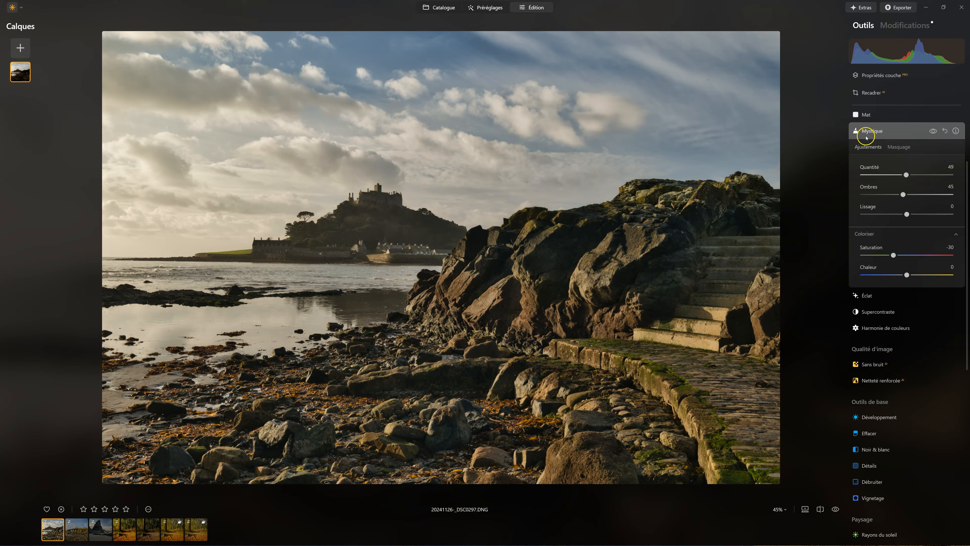
{"action": "left_click", "coordinate": [870, 132]}
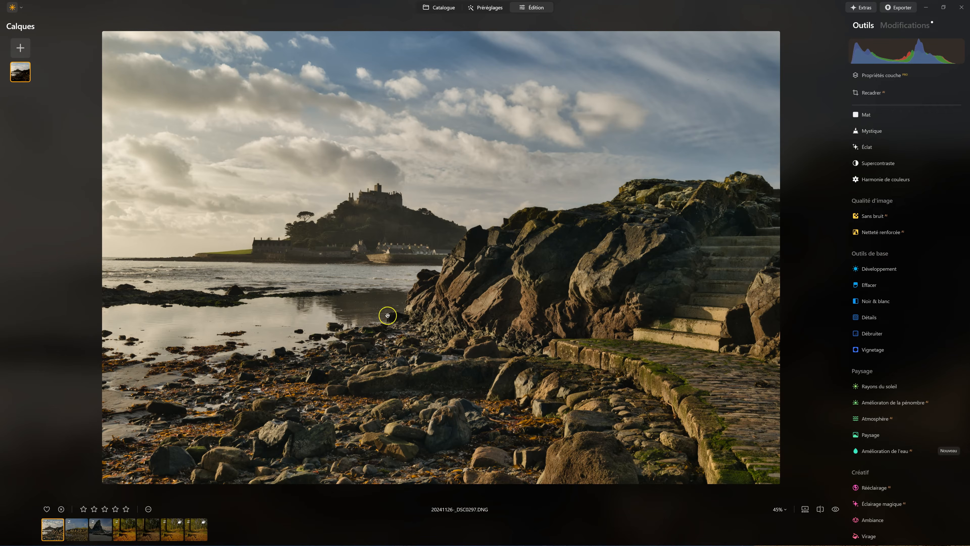
{"action": "scroll", "coordinate": [859, 367], "scroll_direction": "down", "scroll_amount": 5}
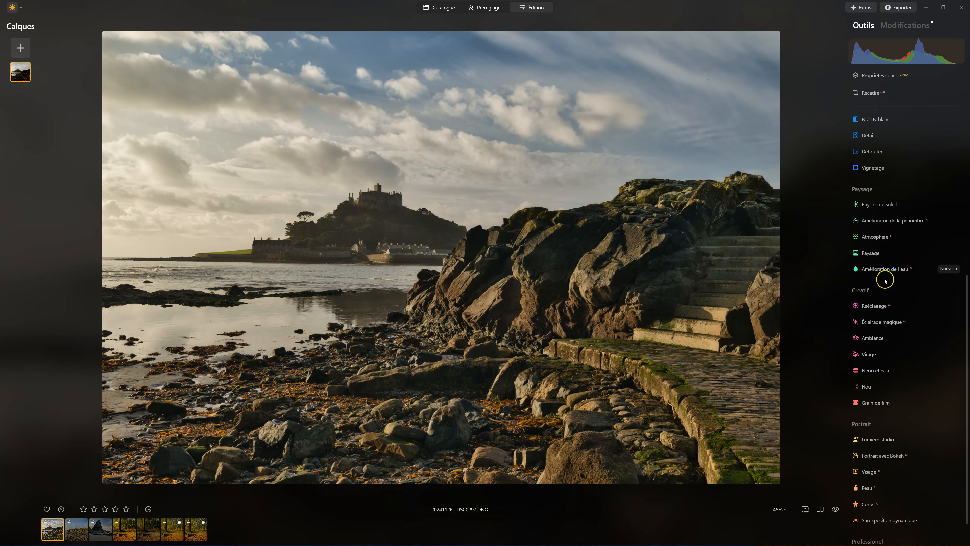
Step: In the Paysage tool, set Réduire la brume to 9 and Heure dorée to 32
{"action": "left_click", "coordinate": [879, 254]}
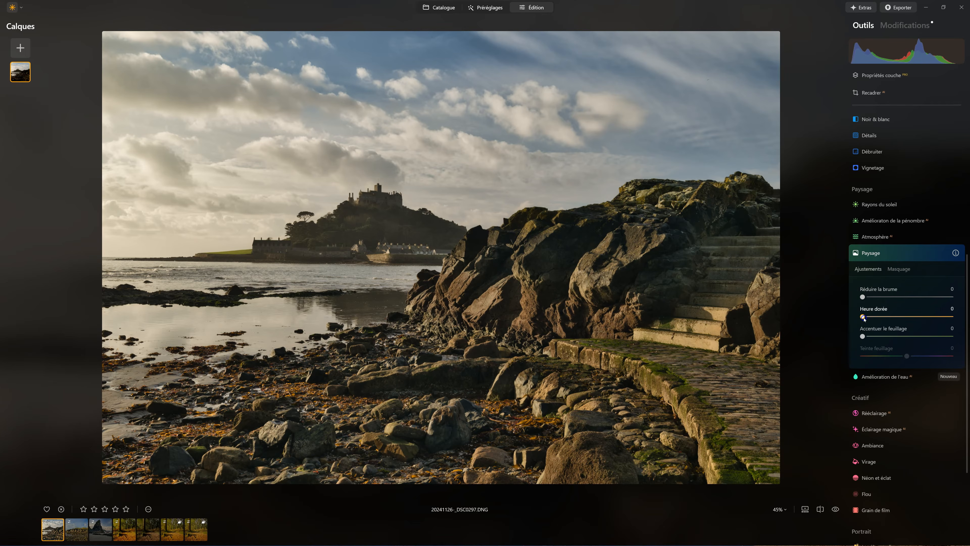
{"action": "left_click_drag", "start_coordinate": [889, 316], "coordinate": [883, 311]}
{"action": "mouse_move", "coordinate": [864, 298]}
{"action": "left_mouse_down"}
{"action": "mouse_move", "coordinate": [881, 299]}
{"action": "mouse_move", "coordinate": [871, 297]}
{"action": "left_mouse_up"}
{"action": "left_click", "coordinate": [891, 316]}
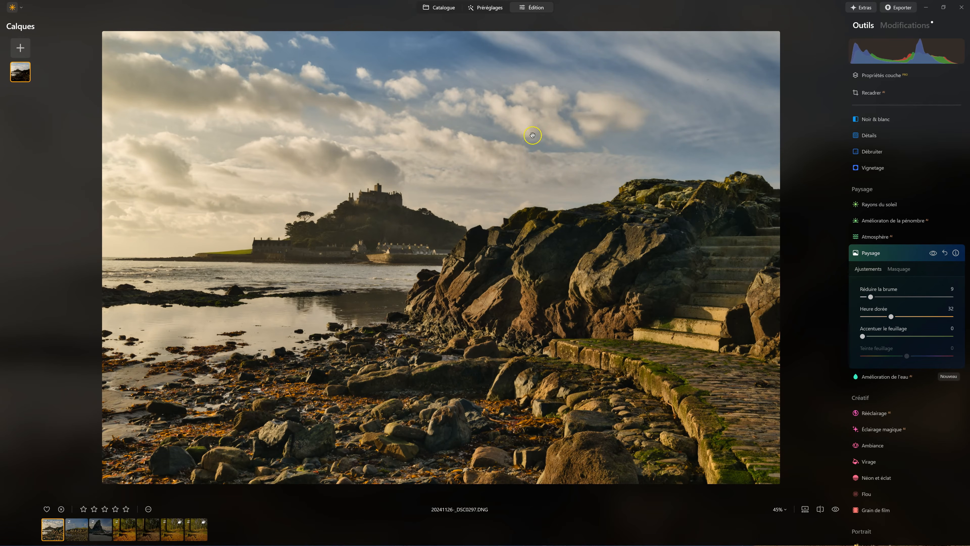
Step: Compare the photo with and without the Paysage adjustments, and close the Paysage tool
{"action": "left_click", "coordinate": [934, 252]}
{"action": "left_click", "coordinate": [935, 252]}
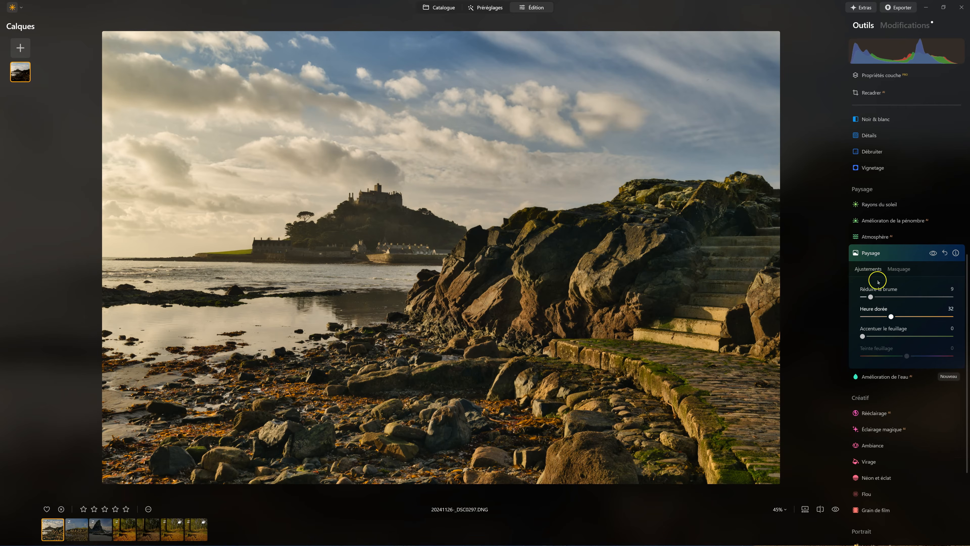
{"action": "left_click", "coordinate": [876, 253]}
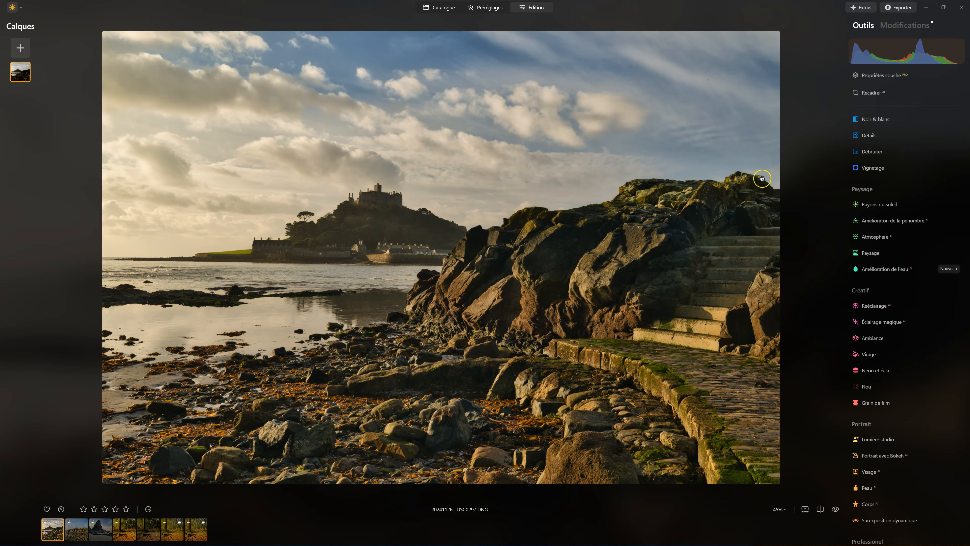
Step: In Harmonie de couleurs, set the Jaune-Bleu colour balance of the Ombres to 9
{"action": "scroll", "coordinate": [905, 333], "scroll_direction": "up", "scroll_amount": 8}
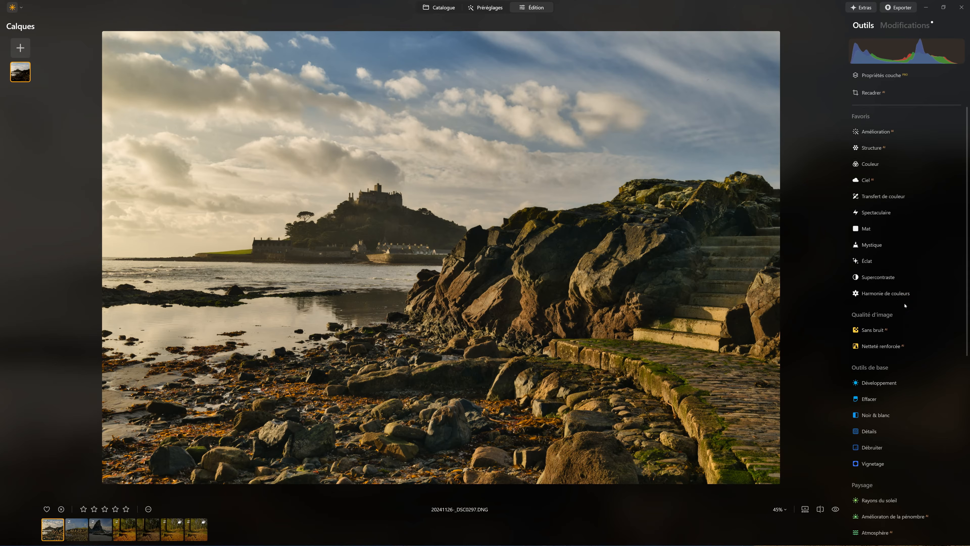
{"action": "left_click", "coordinate": [924, 295]}
{"action": "left_click", "coordinate": [877, 403]}
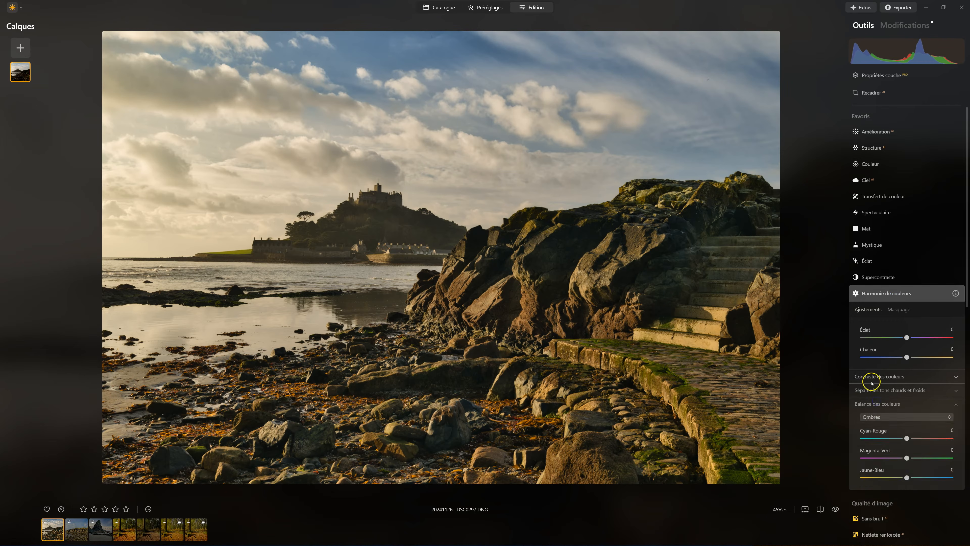
{"action": "scroll", "coordinate": [906, 377], "scroll_direction": "down", "scroll_amount": 4}
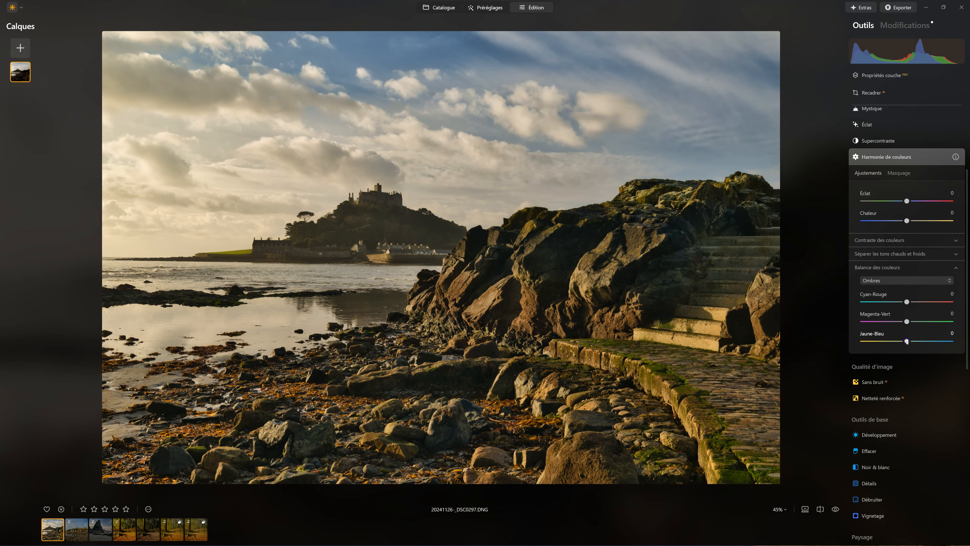
{"action": "left_click_drag", "start_coordinate": [909, 342], "coordinate": [911, 342]}
Step: Compare the photo with and without the Harmonie de couleurs adjustment, and set the Cyan-Rouge balance of the Ombres to -6
{"action": "left_click", "coordinate": [931, 158]}
{"action": "left_click", "coordinate": [931, 157]}
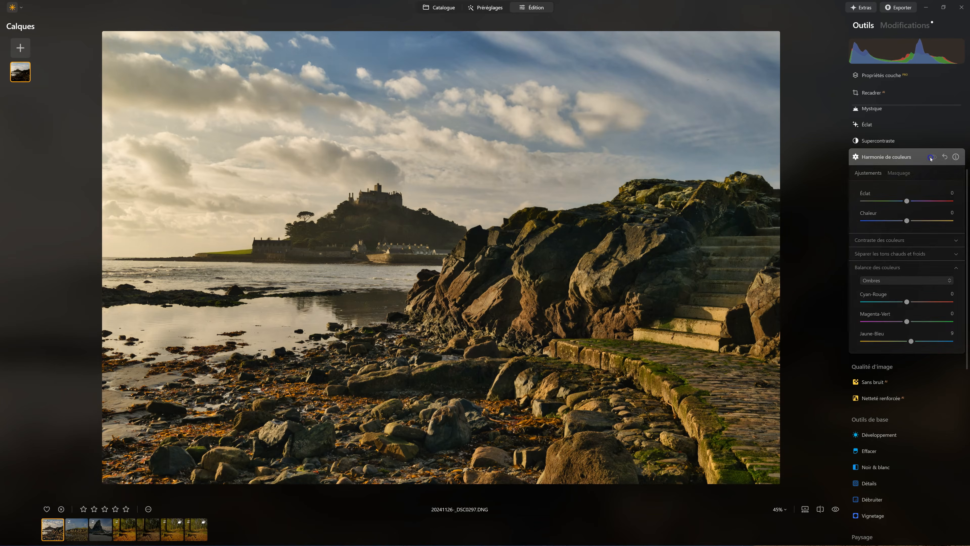
{"action": "left_click", "coordinate": [931, 157]}
{"action": "left_click", "coordinate": [931, 157]}
{"action": "left_click", "coordinate": [931, 158]}
{"action": "left_click", "coordinate": [931, 158]}
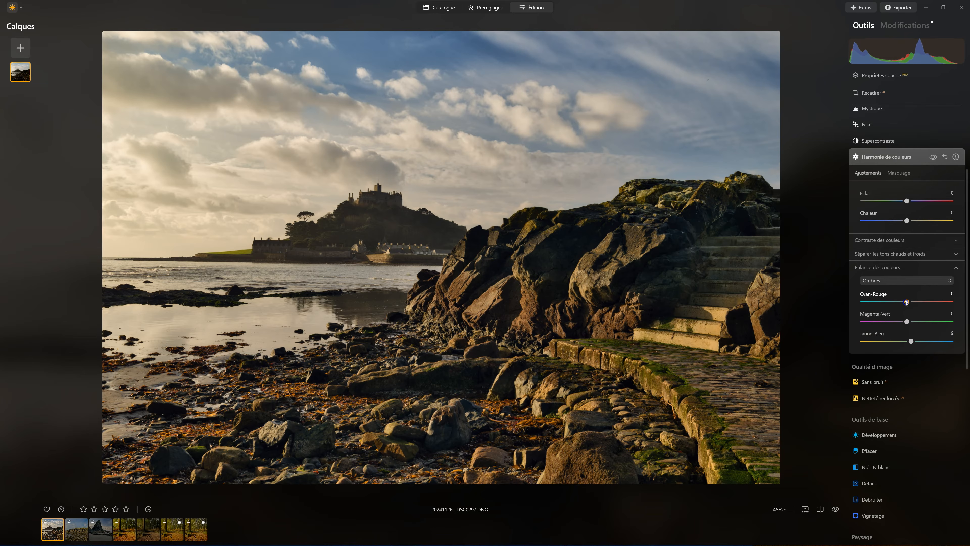
{"action": "left_click_drag", "start_coordinate": [907, 302], "coordinate": [907, 303]}
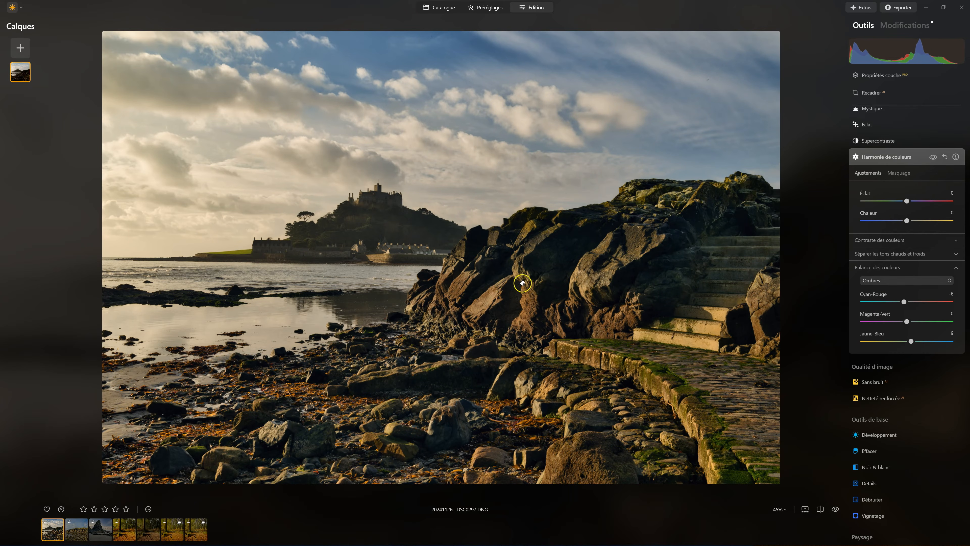
Step: Switch the colour balance to Hautes lum. and set Jaune-Bleu to -4 and Cyan-Rouge to 6
{"action": "left_click", "coordinate": [896, 284]}
{"action": "left_click", "coordinate": [884, 319]}
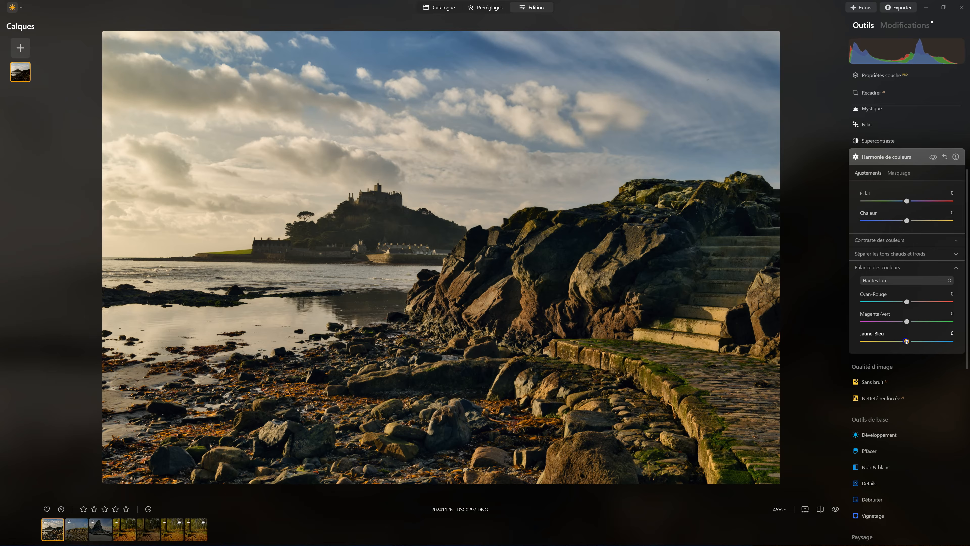
{"action": "left_click_drag", "start_coordinate": [906, 341], "coordinate": [906, 342]}
{"action": "left_click_drag", "start_coordinate": [907, 303], "coordinate": [910, 303]}
{"action": "left_click", "coordinate": [889, 321]}
Step: Compare the photo with and without the shadow and highlight colour balance, and close Harmonie de couleurs
{"action": "left_click", "coordinate": [933, 157]}
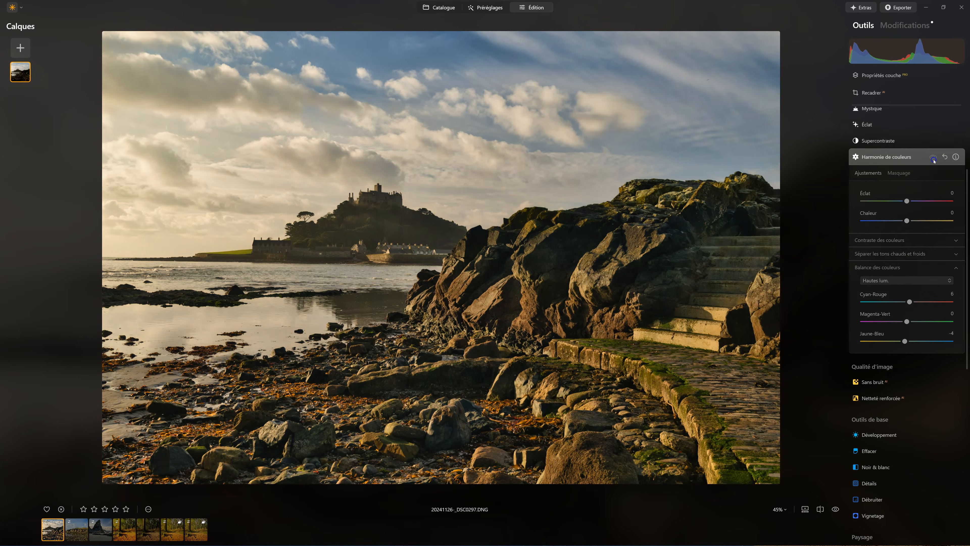
{"action": "left_click", "coordinate": [934, 158]}
{"action": "left_click", "coordinate": [934, 160]}
{"action": "left_click", "coordinate": [934, 161]}
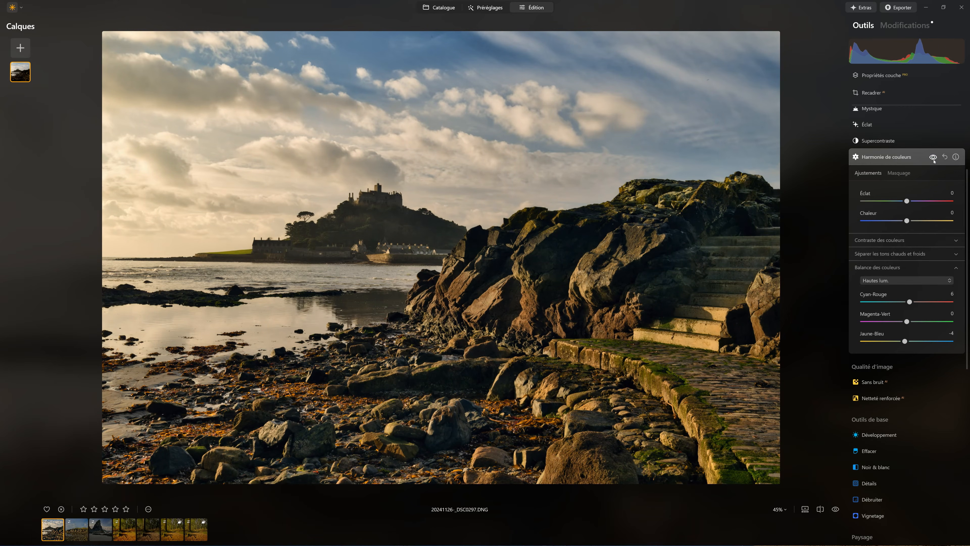
{"action": "left_click", "coordinate": [890, 157]}
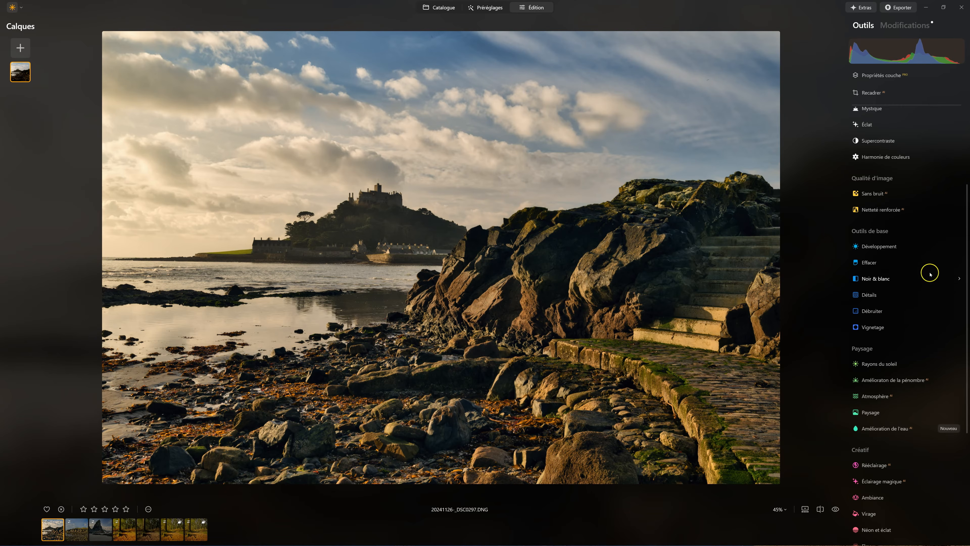
Step: Add Brouillard with the Atmosphère tool, setting Quantité to 51, Profondeur to 66 and La clarté to 100
{"action": "left_click", "coordinate": [878, 396]}
{"action": "scroll", "coordinate": [888, 357], "scroll_direction": "down", "scroll_amount": 4}
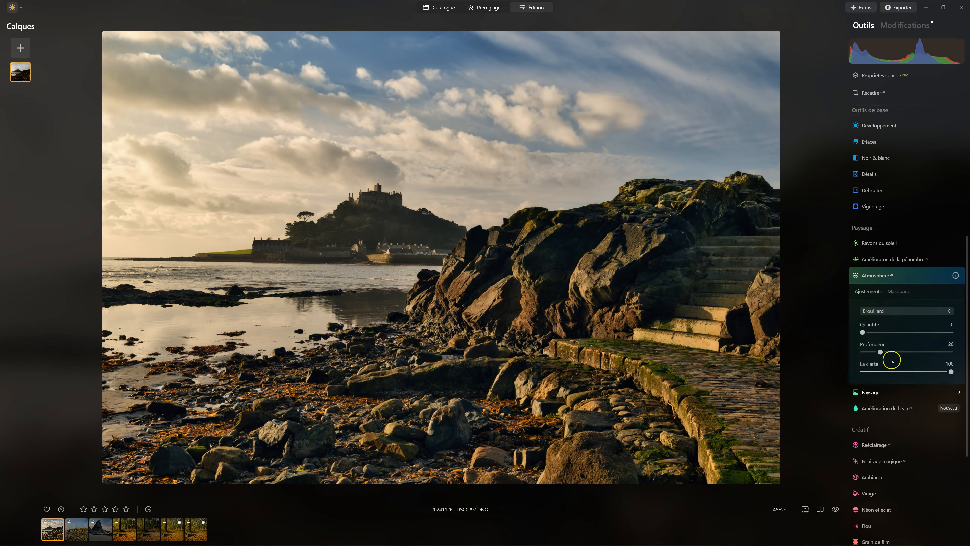
{"action": "scroll", "coordinate": [888, 266], "scroll_direction": "down", "scroll_amount": 3}
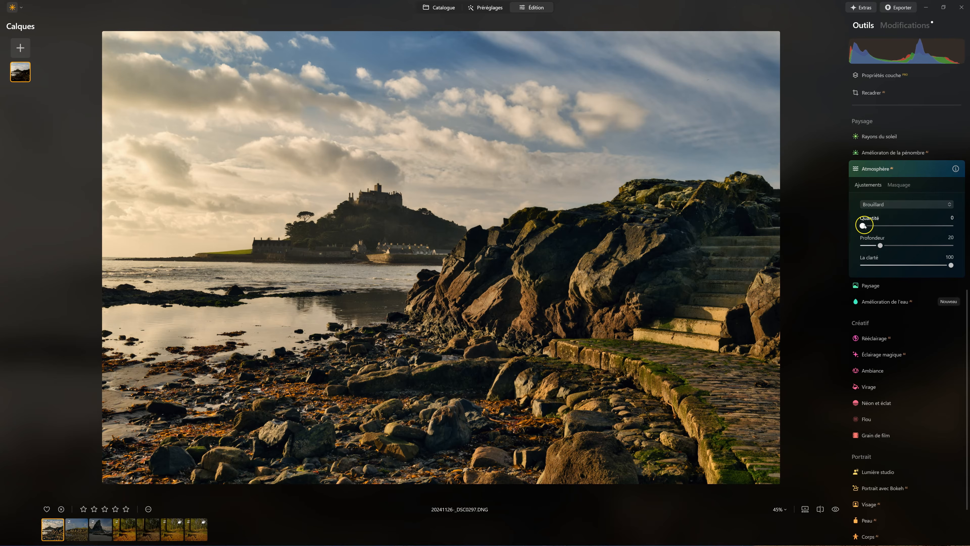
{"action": "left_click_drag", "start_coordinate": [870, 225], "coordinate": [882, 224]}
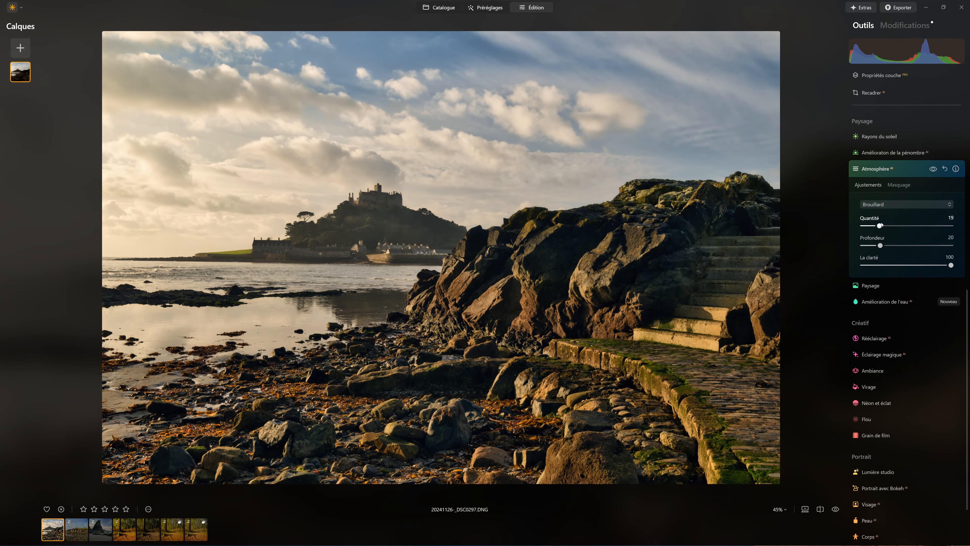
{"action": "left_click_drag", "start_coordinate": [874, 227], "coordinate": [921, 245]}
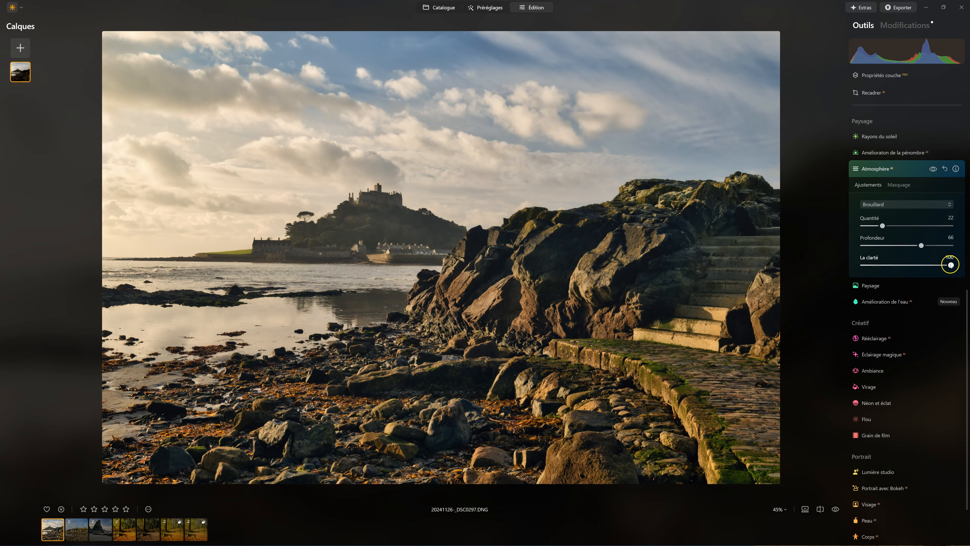
{"action": "mouse_move", "coordinate": [935, 266]}
{"action": "left_mouse_down"}
{"action": "mouse_move", "coordinate": [839, 265]}
{"action": "mouse_move", "coordinate": [951, 265]}
{"action": "left_mouse_up"}
{"action": "left_click_drag", "start_coordinate": [882, 225], "coordinate": [908, 222]}
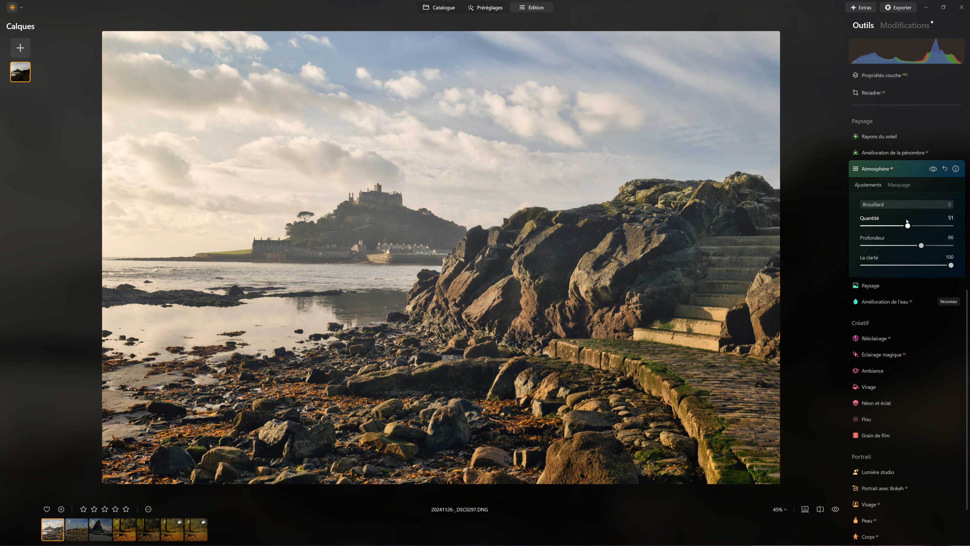
Step: Try the Niveaux de brouillard, Brume and Brouillard types for the Atmosphère effect, and settle on Brume
{"action": "left_click", "coordinate": [891, 204]}
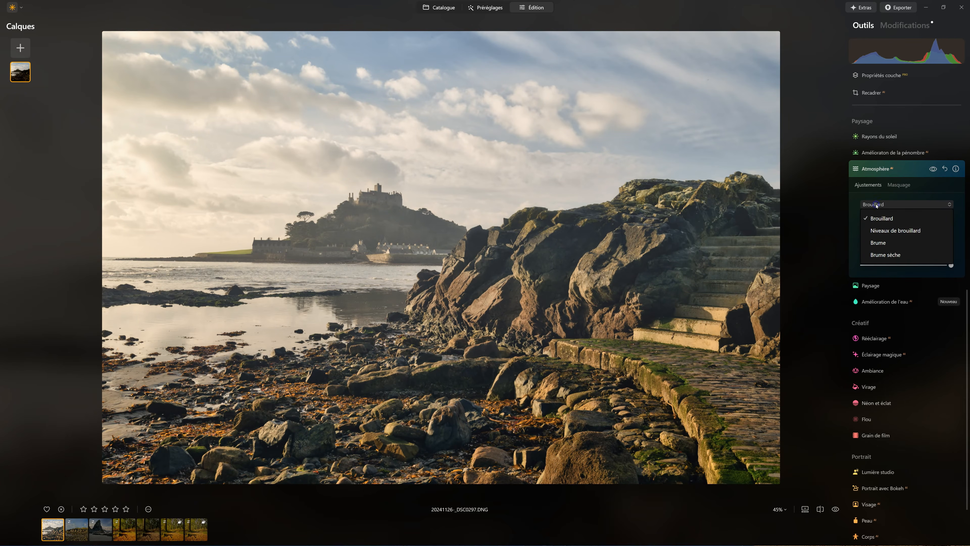
{"action": "left_click", "coordinate": [889, 231]}
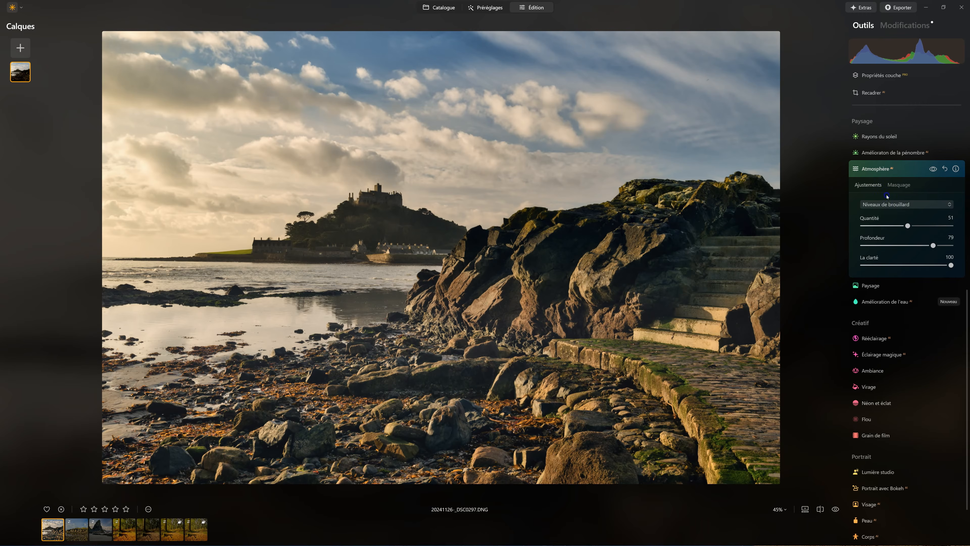
{"action": "left_click", "coordinate": [887, 204]}
{"action": "left_click", "coordinate": [883, 244]}
{"action": "left_click", "coordinate": [887, 211]}
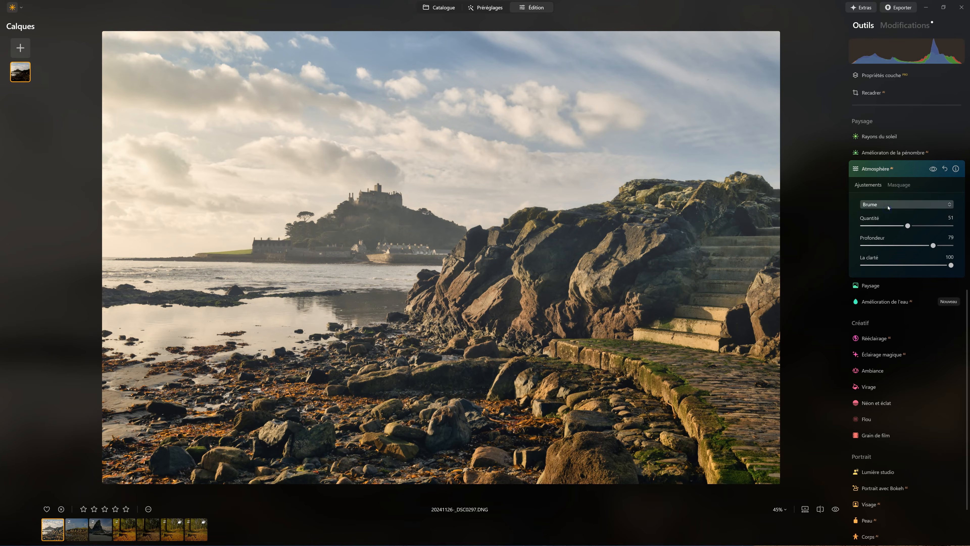
{"action": "left_click", "coordinate": [887, 219]}
{"action": "left_click", "coordinate": [884, 207]}
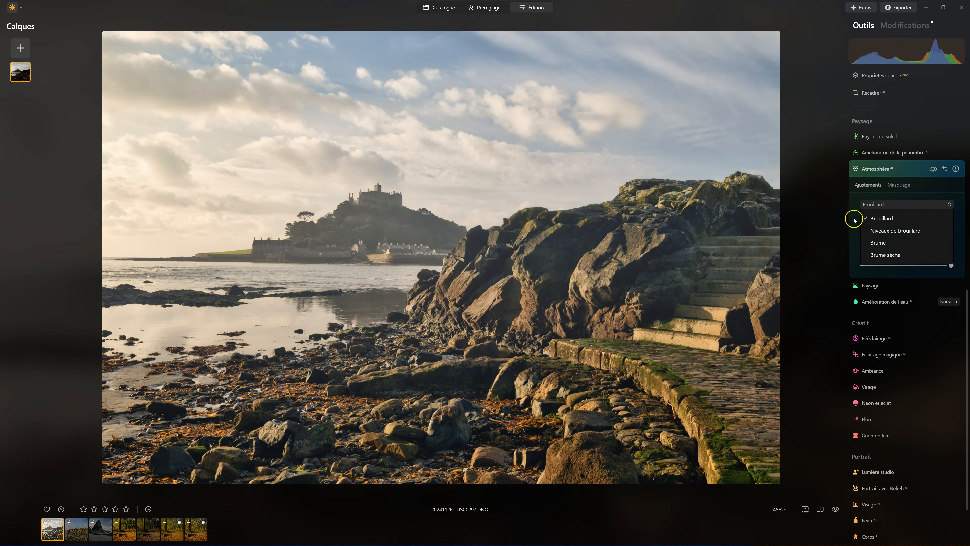
{"action": "left_click", "coordinate": [880, 243]}
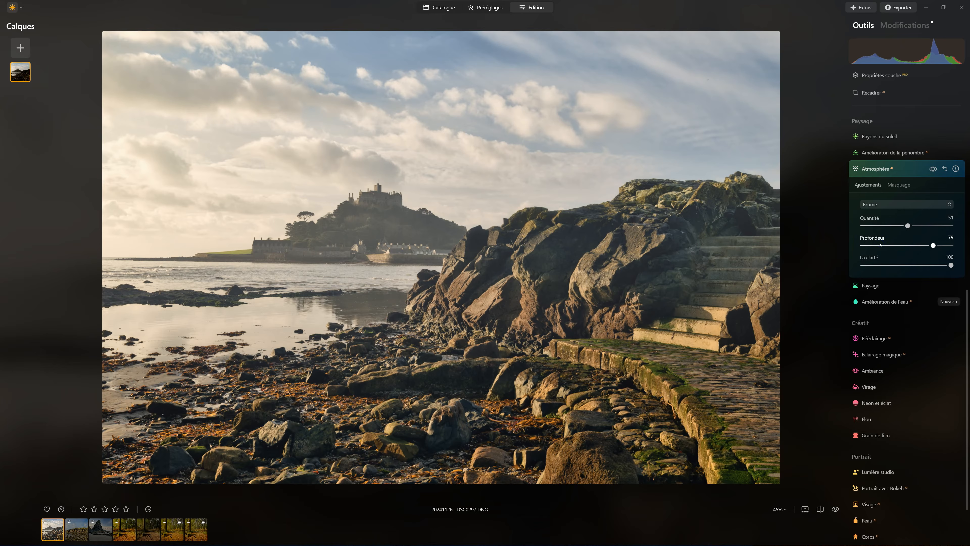
Step: Set the Brume effect's Quantité to 40 and Profondeur to 58, and close the Atmosphère tool
{"action": "mouse_move", "coordinate": [907, 226]}
{"action": "left_mouse_down"}
{"action": "mouse_move", "coordinate": [934, 226]}
{"action": "mouse_move", "coordinate": [879, 225]}
{"action": "mouse_move", "coordinate": [898, 225]}
{"action": "left_mouse_up"}
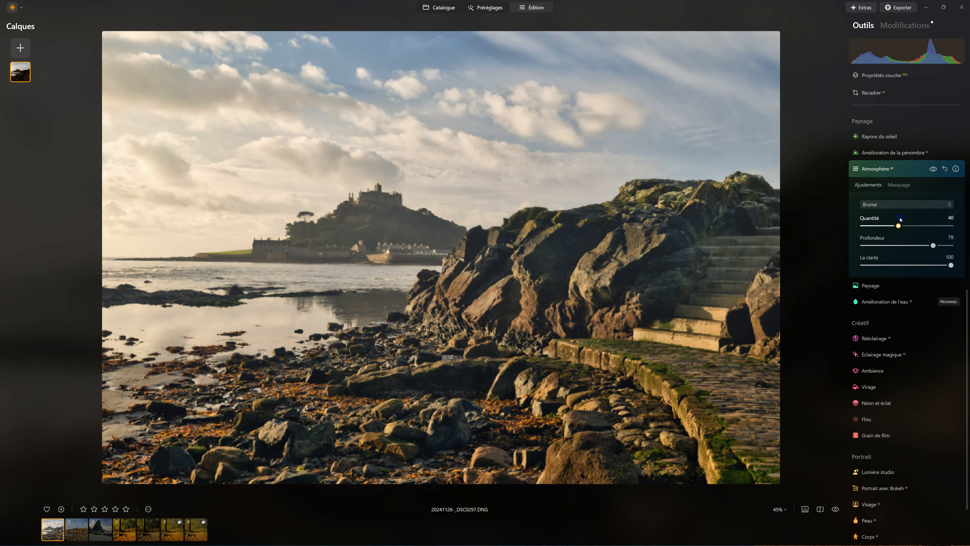
{"action": "left_click", "coordinate": [911, 246]}
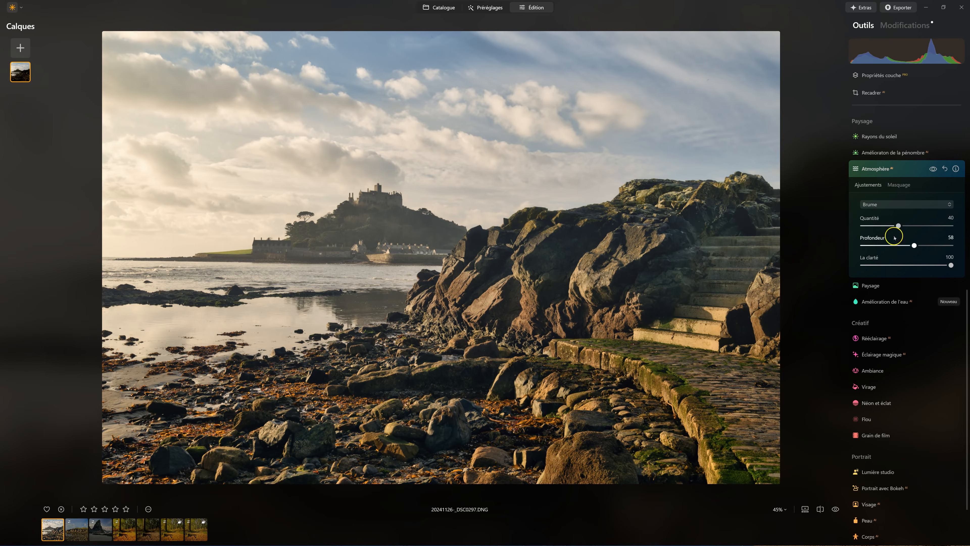
{"action": "left_click", "coordinate": [876, 169]}
Step: Open the Vignetage tool and choose the castle hill as the vignette's subject
{"action": "scroll", "coordinate": [872, 274], "scroll_direction": "up", "scroll_amount": 3}
{"action": "scroll", "coordinate": [870, 275], "scroll_direction": "up", "scroll_amount": 2}
{"action": "left_click", "coordinate": [869, 266]}
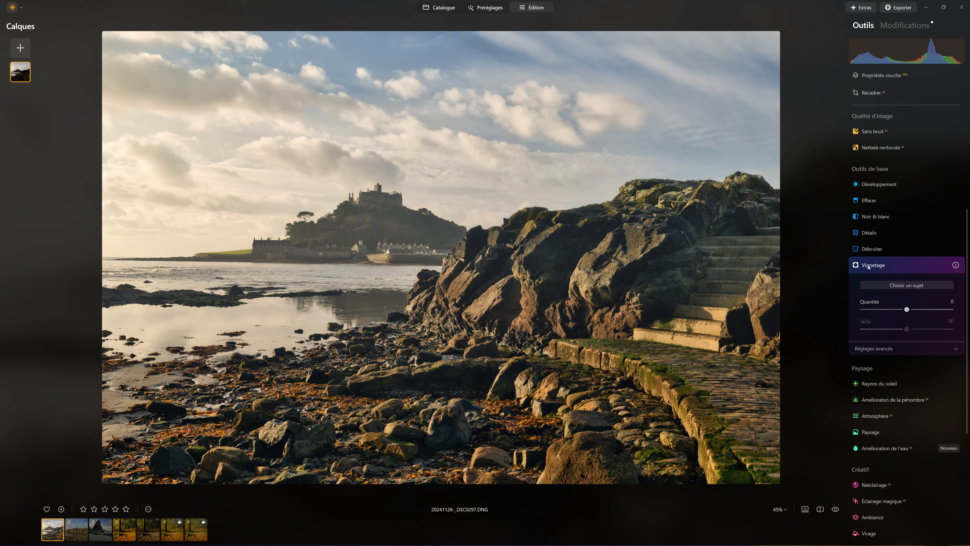
{"action": "left_click", "coordinate": [900, 291]}
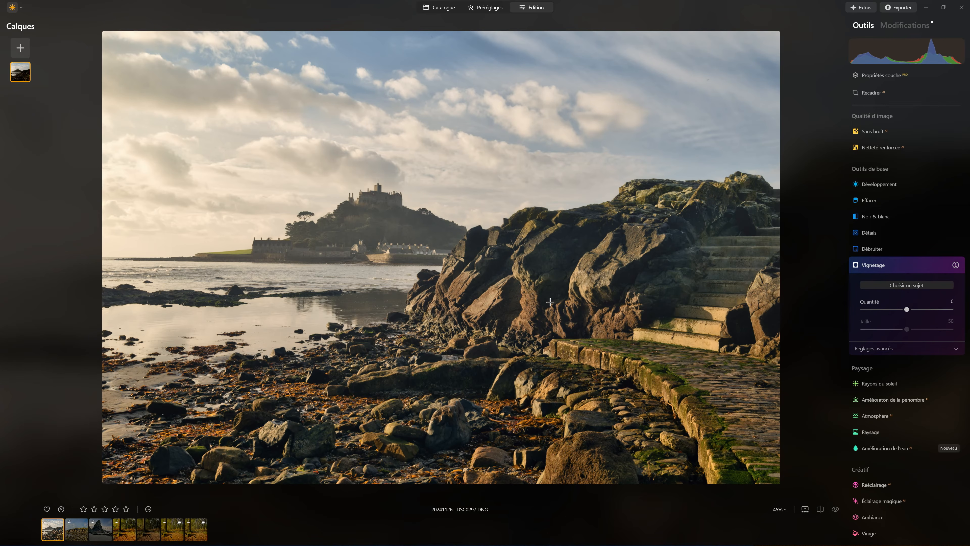
{"action": "left_click", "coordinate": [390, 230]}
Step: Set the vignette's Quantité to -71 and Taille to 10
{"action": "left_click", "coordinate": [905, 308]}
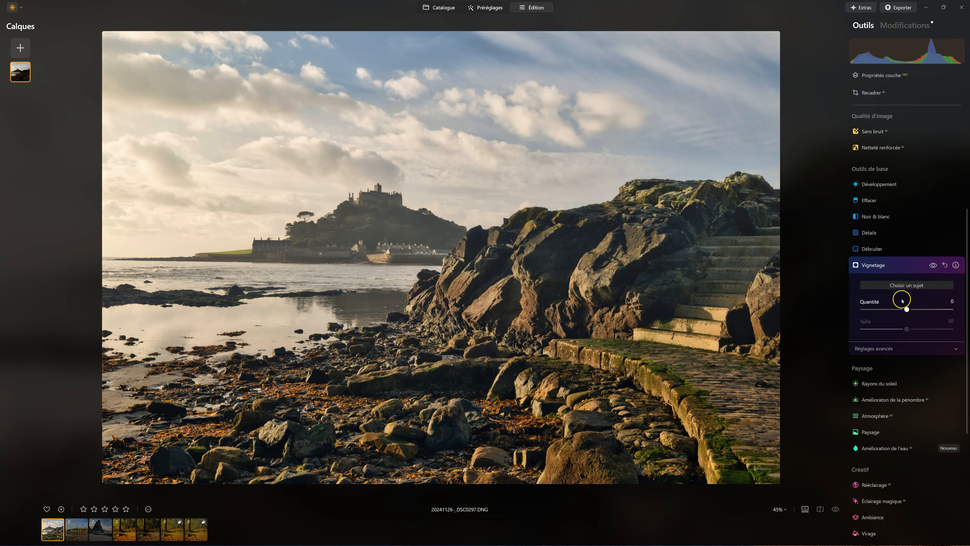
{"action": "left_click_drag", "start_coordinate": [905, 308], "coordinate": [876, 310]}
{"action": "left_click", "coordinate": [918, 334]}
{"action": "left_click_drag", "start_coordinate": [918, 334], "coordinate": [872, 328]}
Step: In the vignette's advanced settings, set Progressivité to 100, and try Lumière interne at 16 before returning it to 0
{"action": "left_click", "coordinate": [878, 348]}
{"action": "left_click", "coordinate": [907, 389]}
{"action": "left_click_drag", "start_coordinate": [907, 390], "coordinate": [951, 389]}
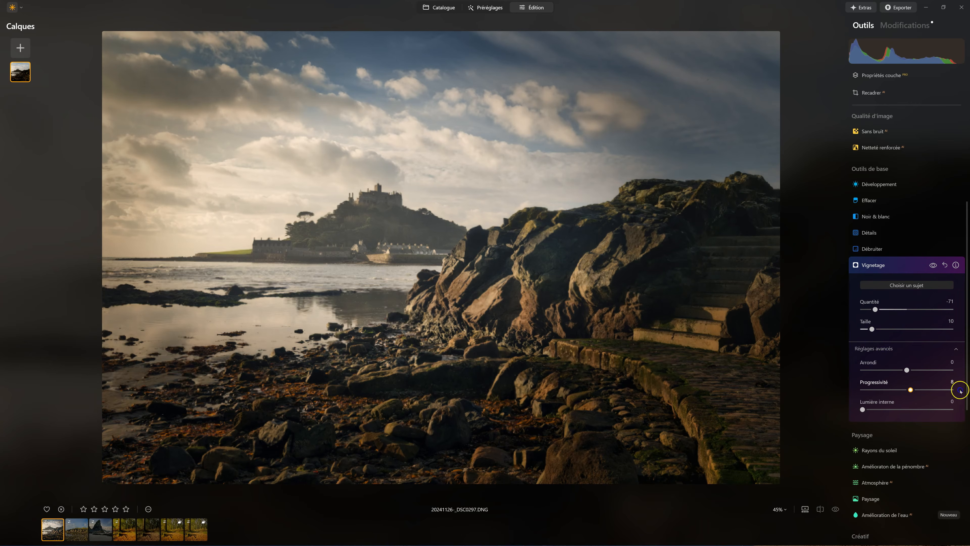
{"action": "left_click", "coordinate": [864, 410]}
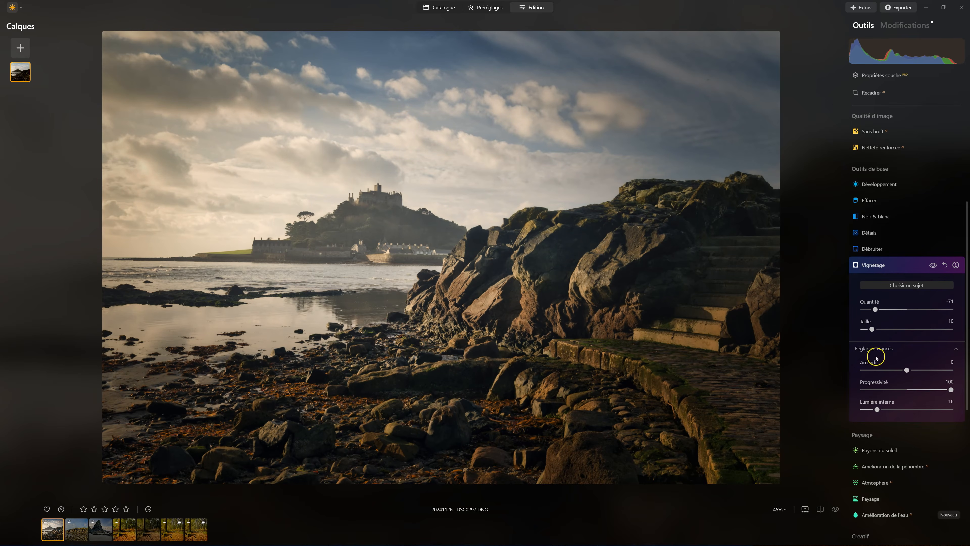
{"action": "left_click", "coordinate": [878, 409]}
{"action": "left_click_drag", "start_coordinate": [879, 408], "coordinate": [863, 410]}
{"action": "left_click", "coordinate": [339, 253]}
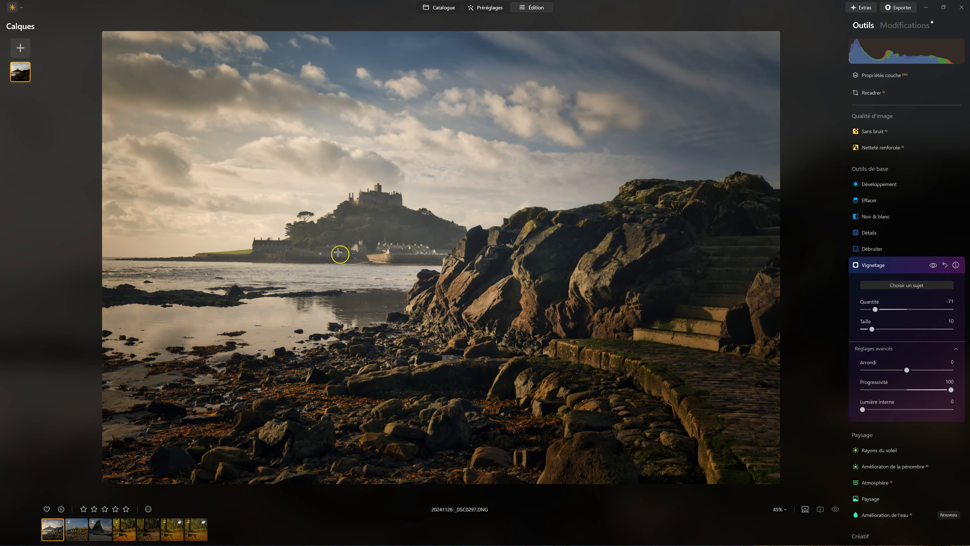
Step: Set the vignette's Quantité to -42 and Taille to 0, comparing the photo with and without the vignette
{"action": "left_click", "coordinate": [875, 310]}
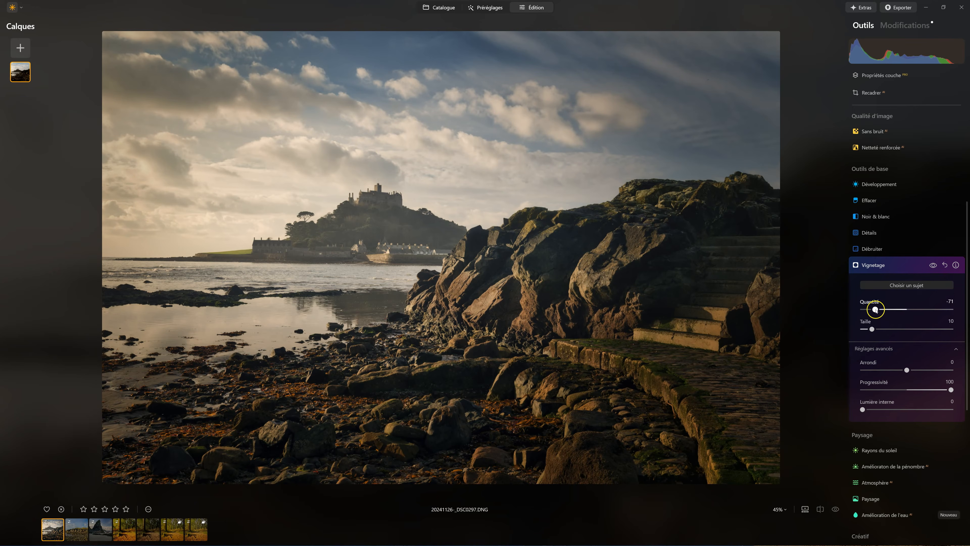
{"action": "left_click_drag", "start_coordinate": [875, 310], "coordinate": [888, 309]}
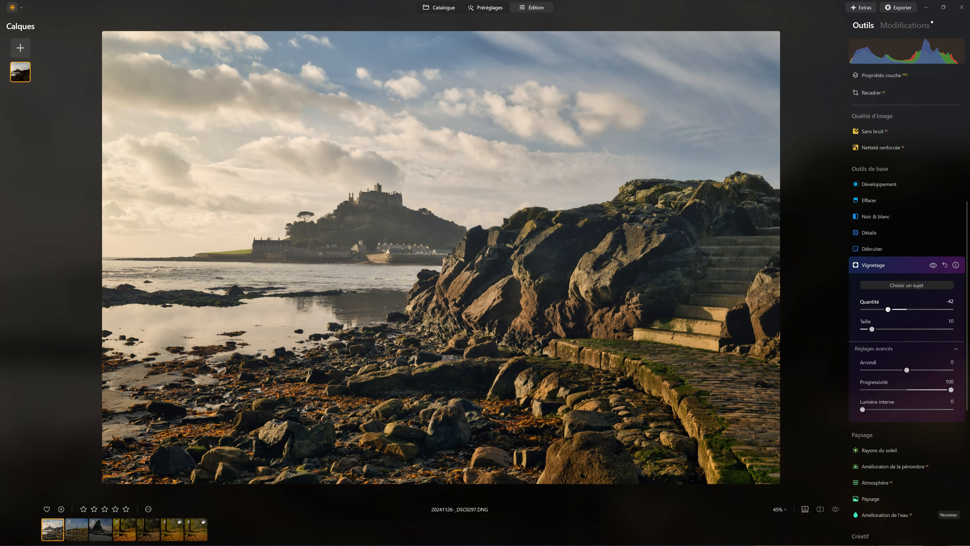
{"action": "left_click", "coordinate": [933, 266]}
{"action": "left_click", "coordinate": [933, 267]}
{"action": "left_click_drag", "start_coordinate": [875, 331], "coordinate": [863, 330]}
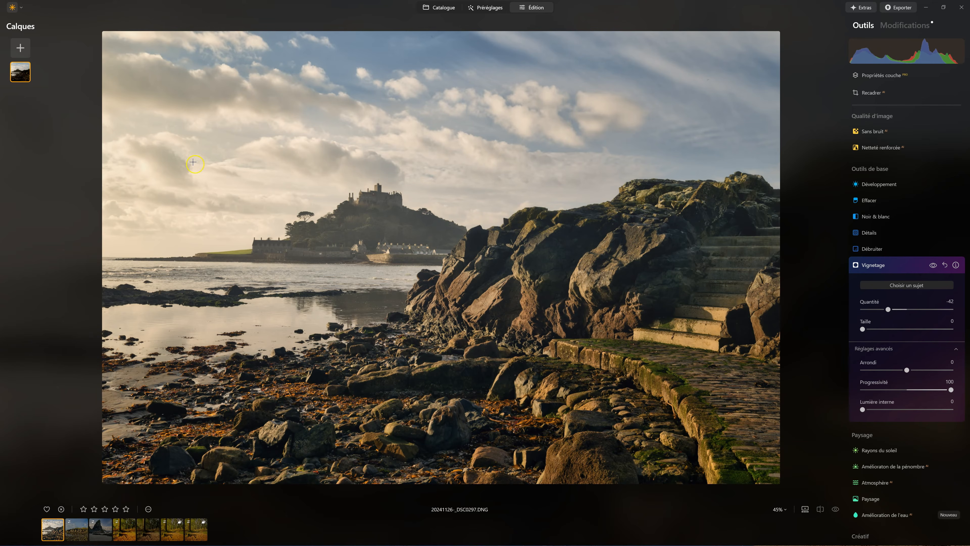
Step: Fine-tune the vignette's Quantité, trying -62 and -50 before setting it to -54, and close the Vignetage tool
{"action": "left_click", "coordinate": [193, 162]}
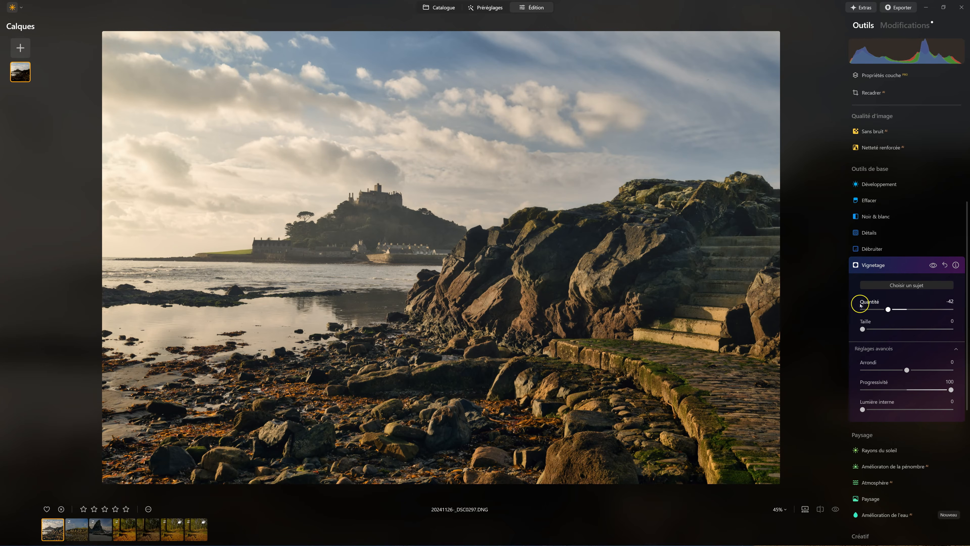
{"action": "mouse_move", "coordinate": [887, 309]}
{"action": "left_mouse_down"}
{"action": "mouse_move", "coordinate": [864, 309]}
{"action": "mouse_move", "coordinate": [878, 310]}
{"action": "left_mouse_up"}
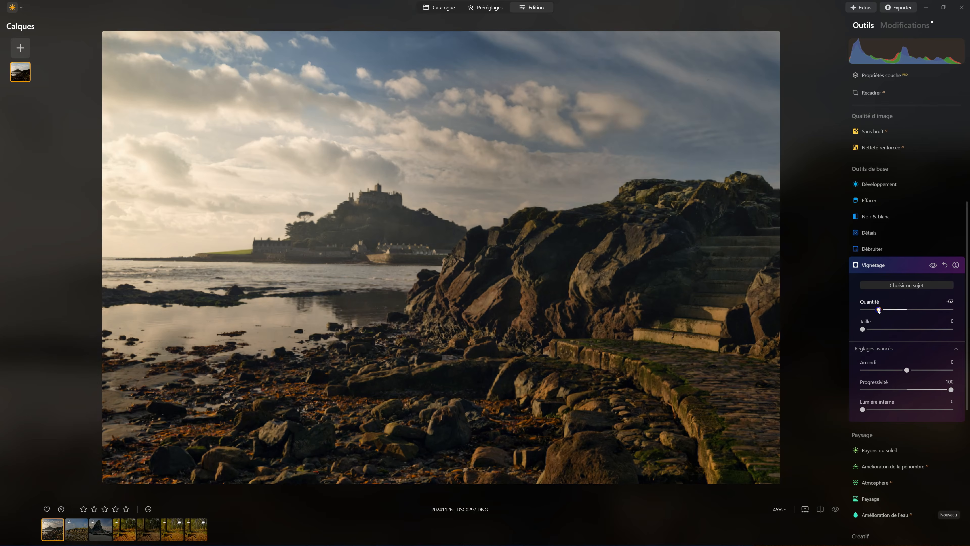
{"action": "left_click_drag", "start_coordinate": [878, 310], "coordinate": [884, 309]}
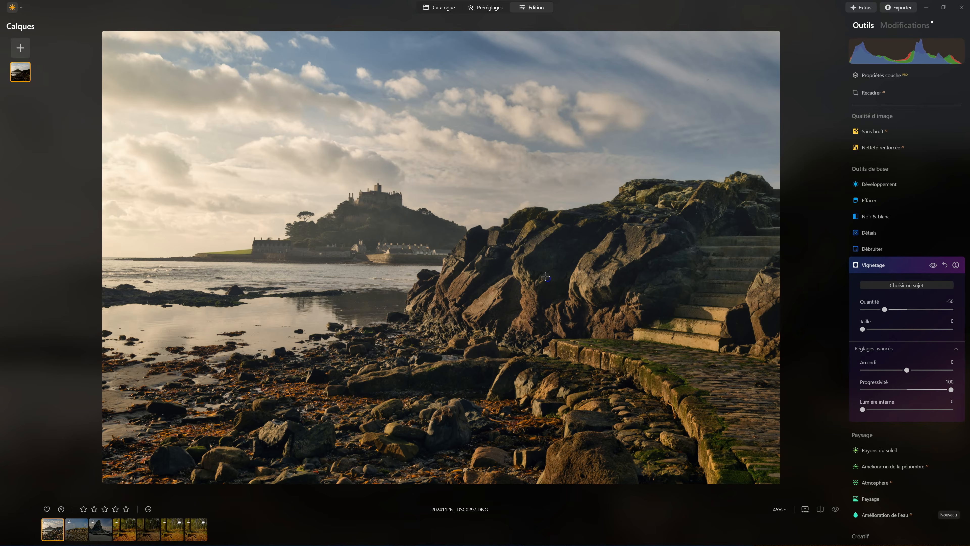
{"action": "left_click", "coordinate": [546, 277]}
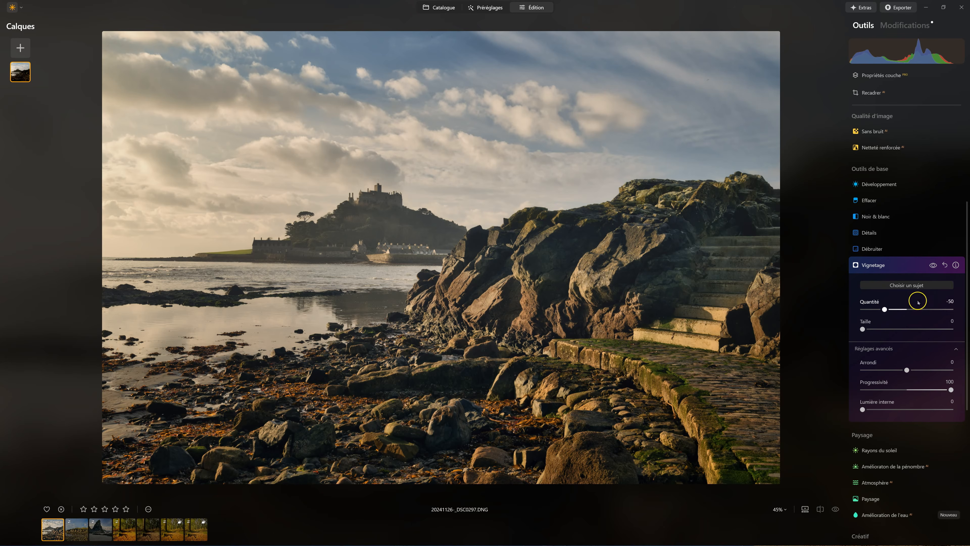
{"action": "mouse_move", "coordinate": [884, 309]}
{"action": "left_mouse_down"}
{"action": "mouse_move", "coordinate": [873, 309]}
{"action": "mouse_move", "coordinate": [901, 309]}
{"action": "mouse_move", "coordinate": [883, 307]}
{"action": "left_mouse_up"}
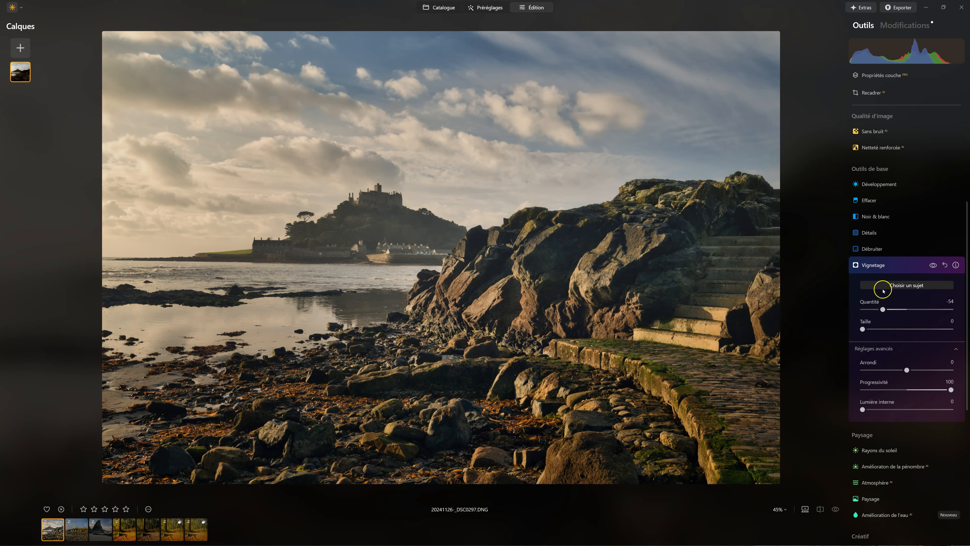
{"action": "left_click", "coordinate": [875, 265]}
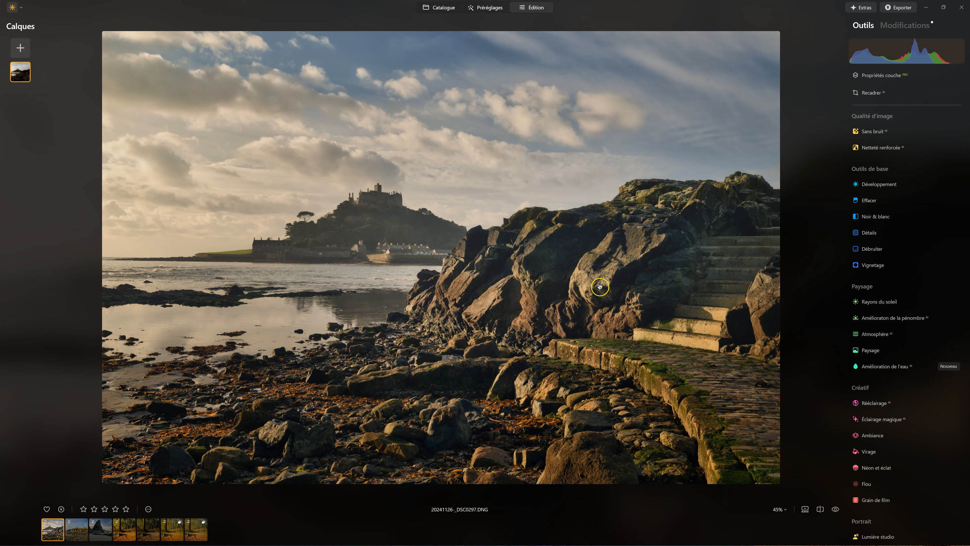
Step: Duplicate the photo layer, set the copy's blend mode to Lumière douce and lower its opacity to 26
{"action": "right_click", "coordinate": [19, 73]}
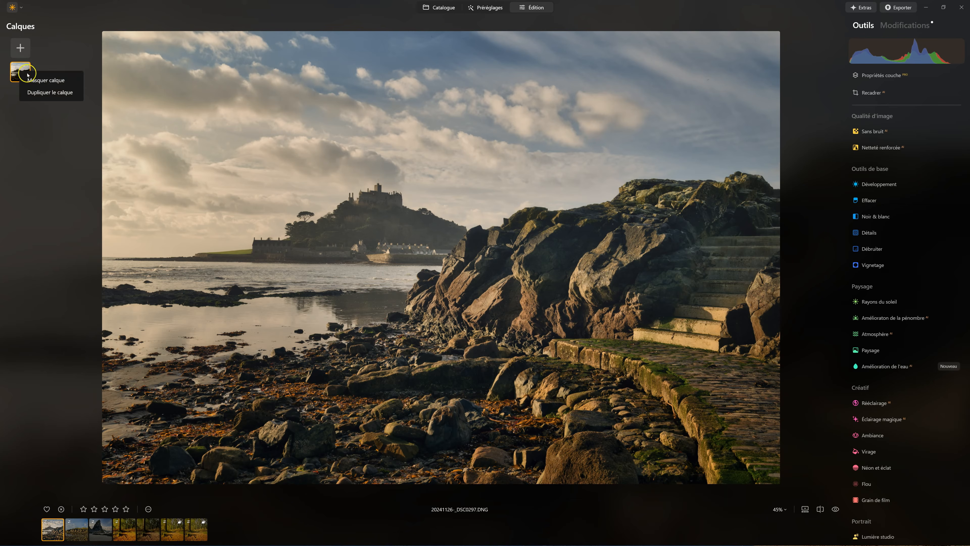
{"action": "left_click", "coordinate": [44, 92]}
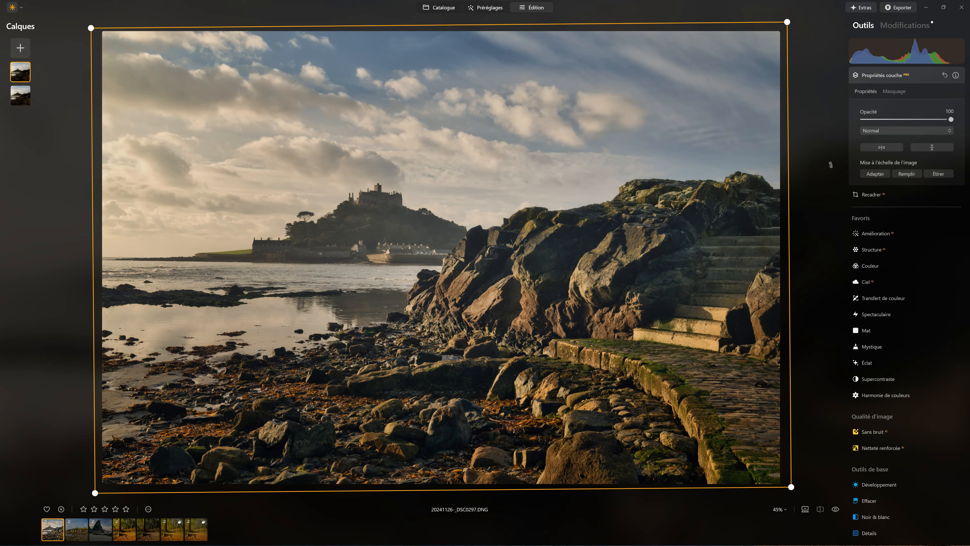
{"action": "left_click", "coordinate": [897, 132]}
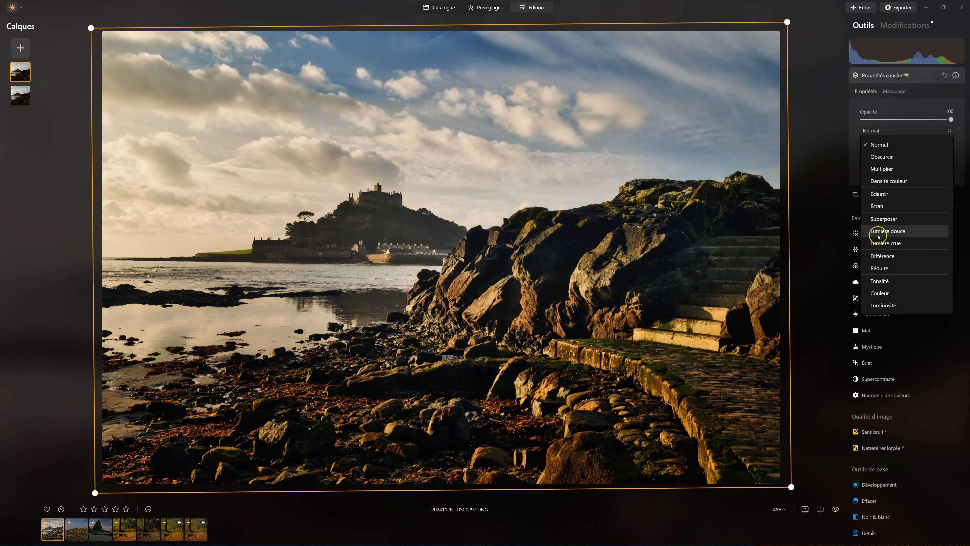
{"action": "left_click", "coordinate": [878, 235]}
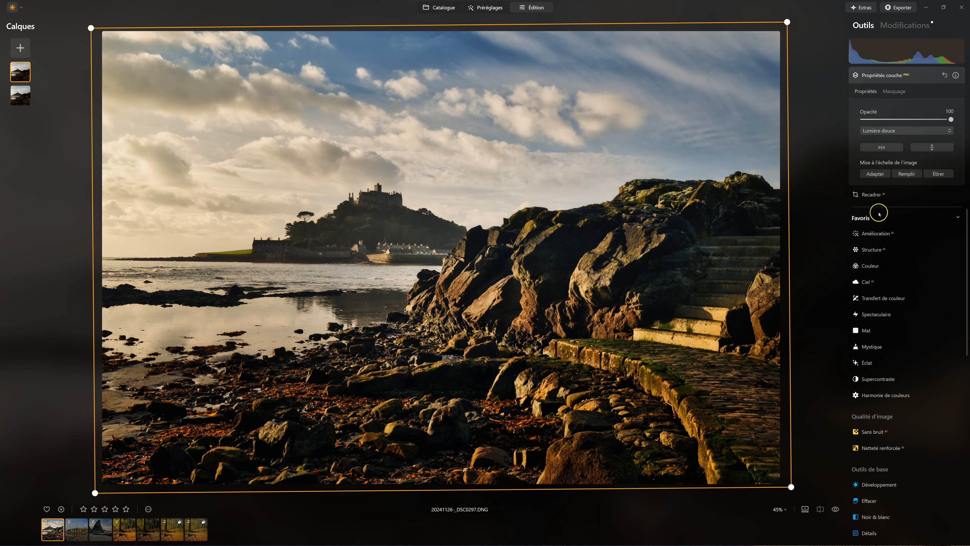
{"action": "left_click_drag", "start_coordinate": [940, 120], "coordinate": [887, 121]}
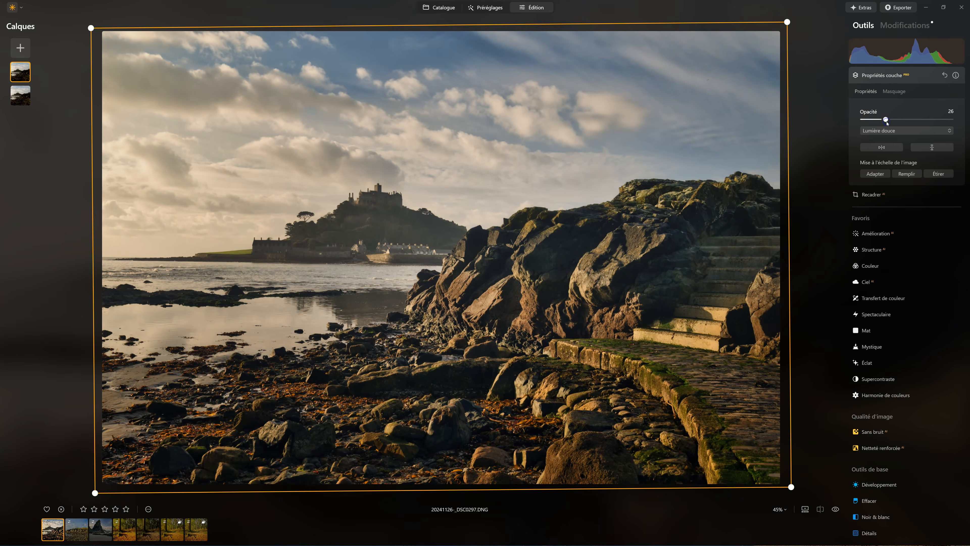
Step: Paint a brush mask on the duplicated layer over the large rocks to limit the Lumière douce effect to them
{"action": "left_click", "coordinate": [896, 92]}
{"action": "left_click", "coordinate": [880, 108]}
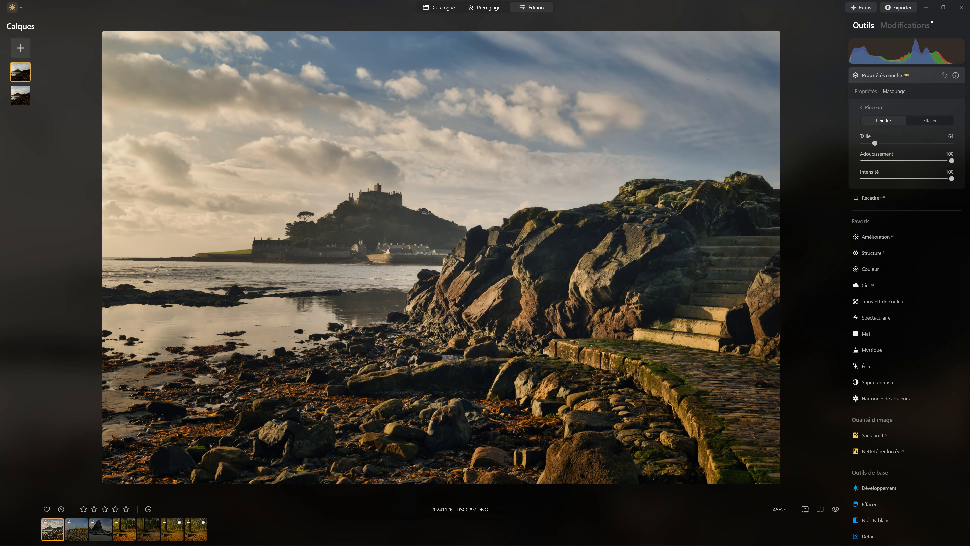
{"action": "mouse_move", "coordinate": [606, 245]}
{"action": "left_mouse_down"}
{"action": "mouse_move", "coordinate": [588, 252]}
{"action": "mouse_move", "coordinate": [584, 290]}
{"action": "mouse_move", "coordinate": [617, 279]}
{"action": "left_mouse_up"}
{"action": "left_click_drag", "start_coordinate": [507, 284], "coordinate": [477, 309]}
{"action": "left_click_drag", "start_coordinate": [471, 272], "coordinate": [447, 294]}
{"action": "left_click_drag", "start_coordinate": [517, 258], "coordinate": [516, 323]}
{"action": "left_click_drag", "start_coordinate": [454, 265], "coordinate": [445, 274]}
{"action": "mouse_move", "coordinate": [526, 233]}
{"action": "left_mouse_down"}
{"action": "mouse_move", "coordinate": [514, 244]}
{"action": "mouse_move", "coordinate": [561, 235]}
{"action": "left_mouse_up"}
Step: Set the masked layer's opacity to 51, compare the photo with the layer hidden and shown, and close its properties
{"action": "left_click", "coordinate": [866, 93]}
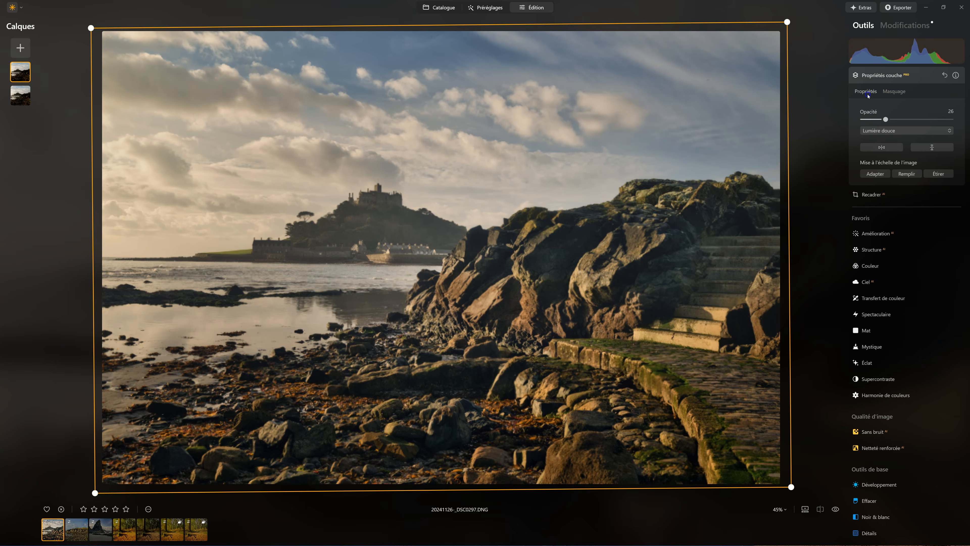
{"action": "left_click_drag", "start_coordinate": [886, 119], "coordinate": [969, 119]}
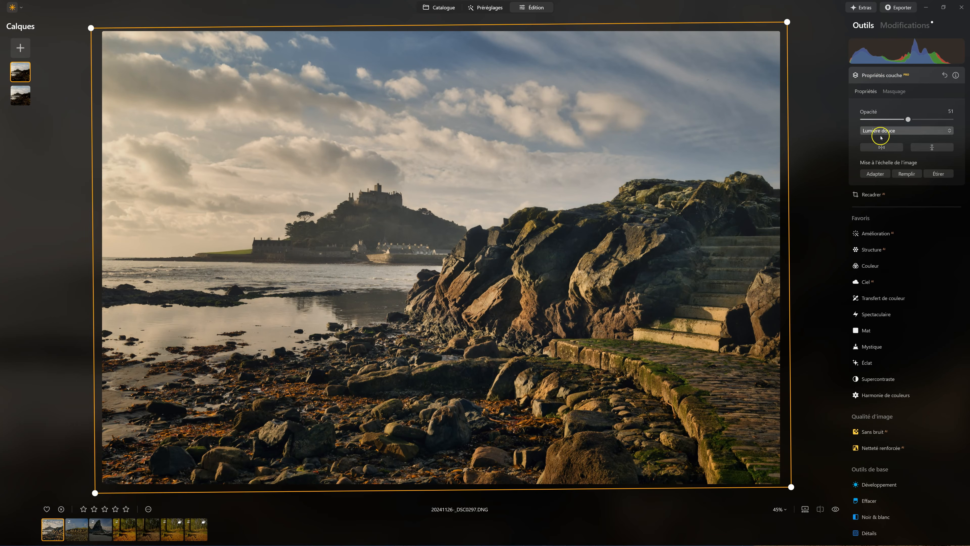
{"action": "right_click", "coordinate": [17, 71]}
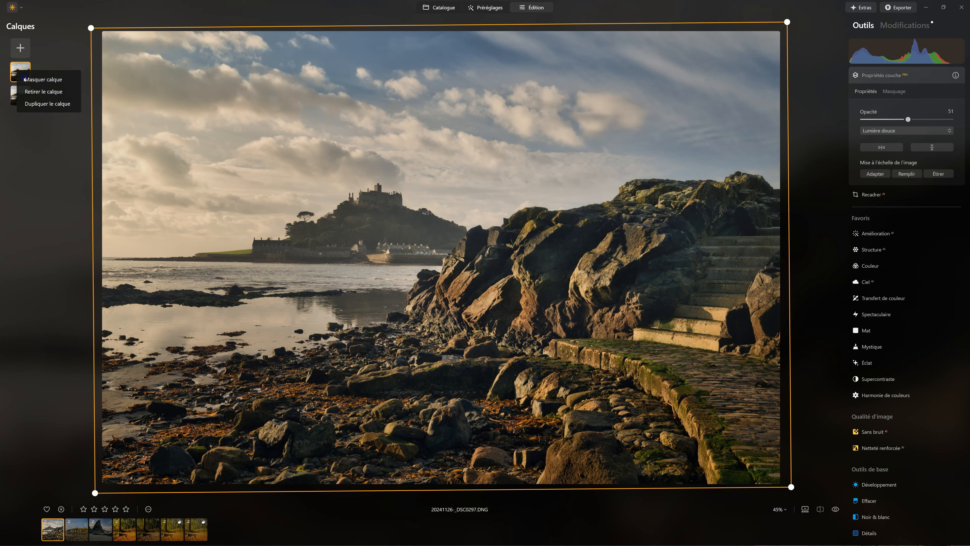
{"action": "left_click", "coordinate": [42, 80]}
{"action": "right_click", "coordinate": [25, 71]}
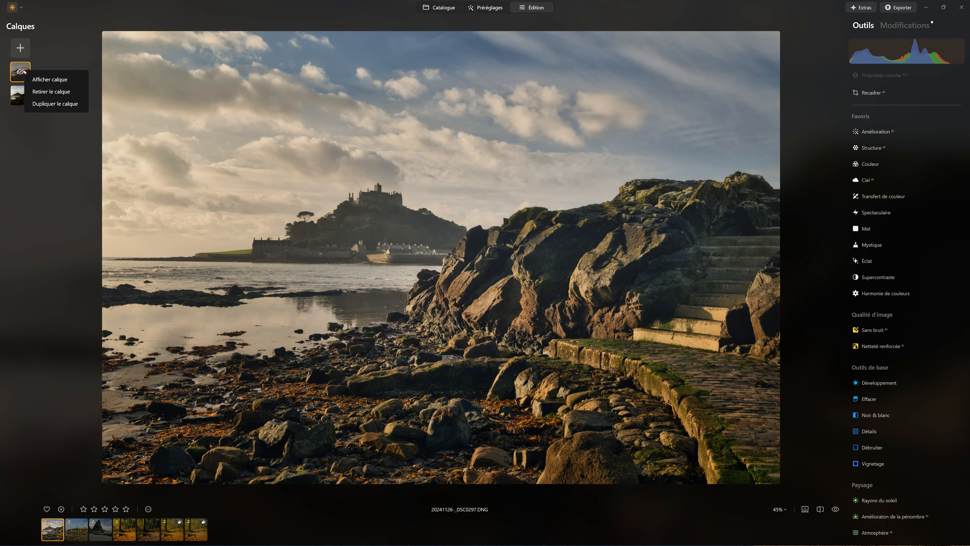
{"action": "left_click", "coordinate": [34, 79]}
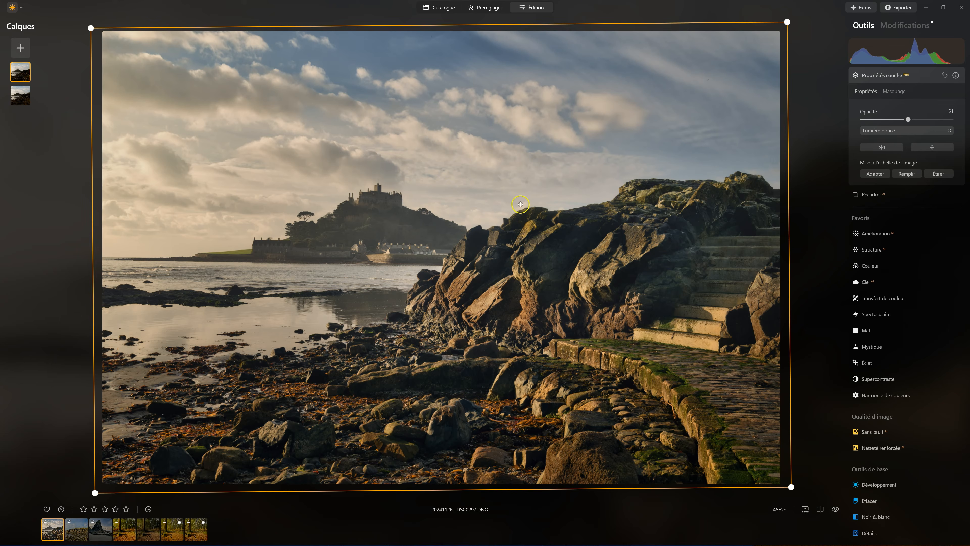
{"action": "left_click", "coordinate": [872, 76]}
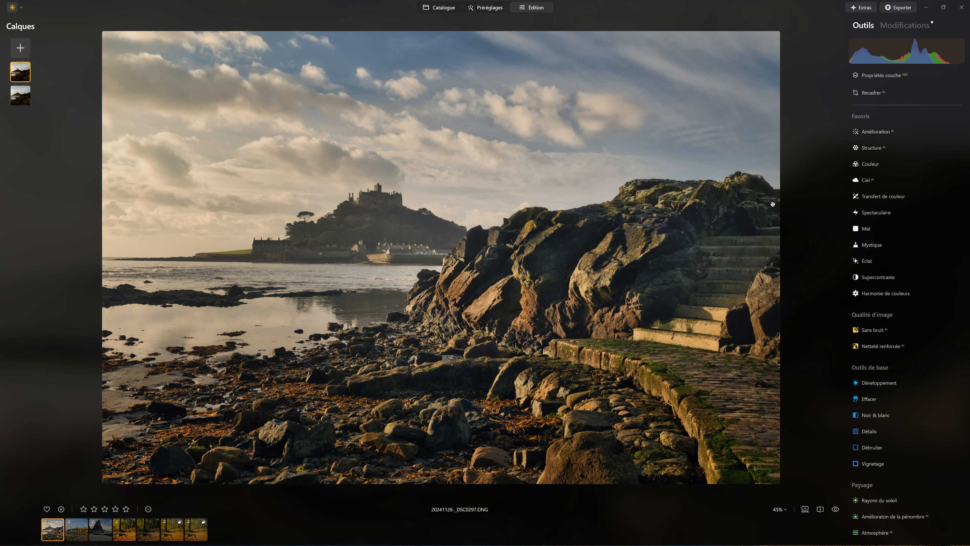
Step: Compare the original and edited photo, using the before/after split view with its divider moved to the castle
{"action": "left_click", "coordinate": [836, 509]}
{"action": "left_click", "coordinate": [836, 509]}
{"action": "left_click", "coordinate": [820, 508]}
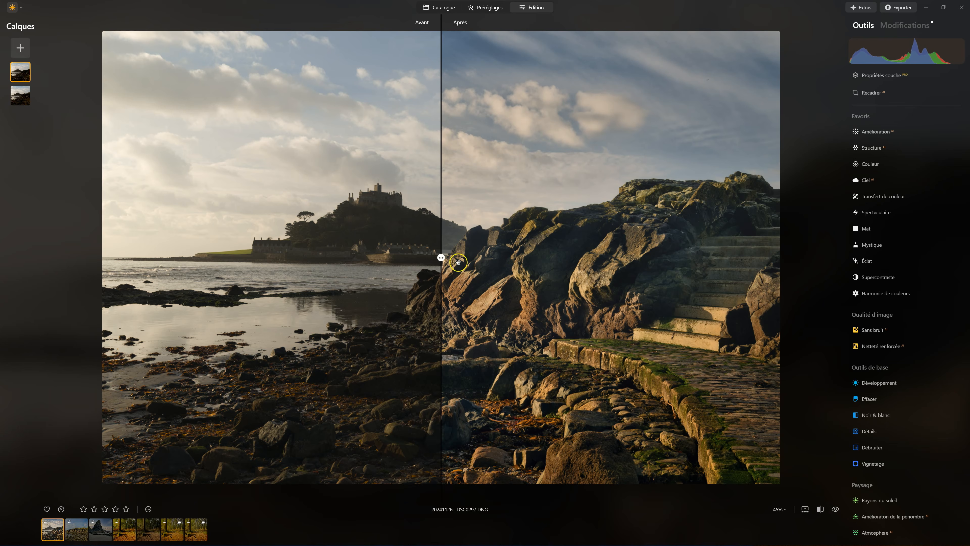
{"action": "left_click_drag", "start_coordinate": [442, 258], "coordinate": [373, 195]}
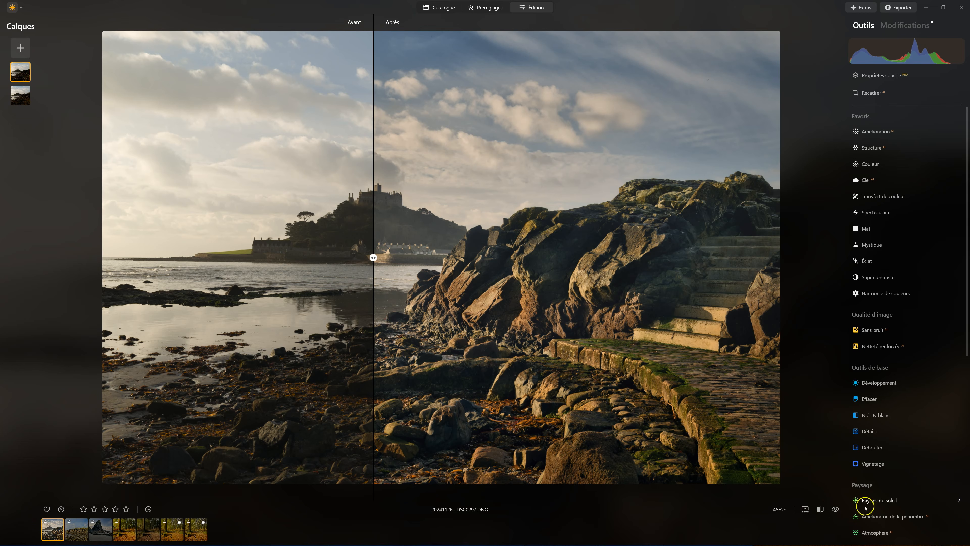
{"action": "left_click", "coordinate": [819, 508]}
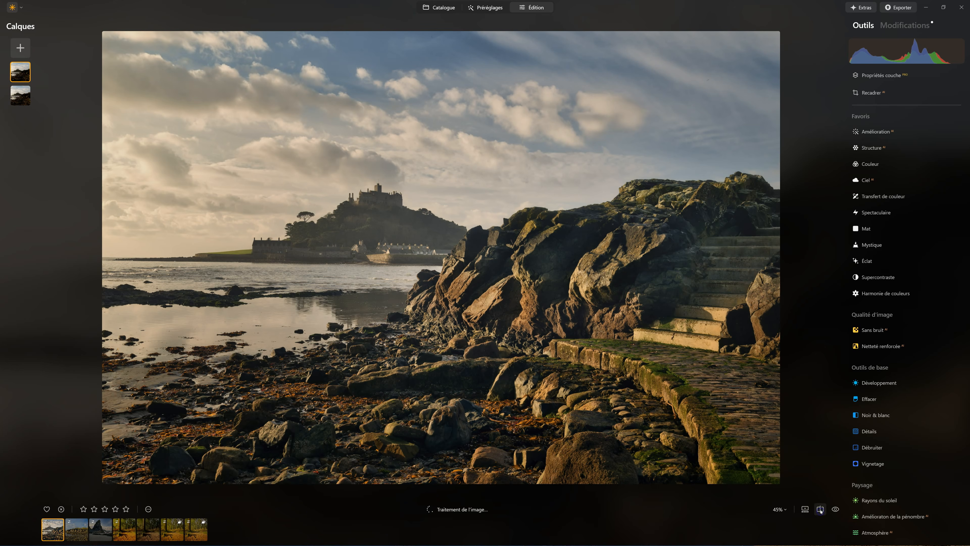
Step: Export the edited photo to the desktop as a full-size JPEG with a custom file name
{"action": "left_click", "coordinate": [907, 8]}
{"action": "left_click", "coordinate": [879, 51]}
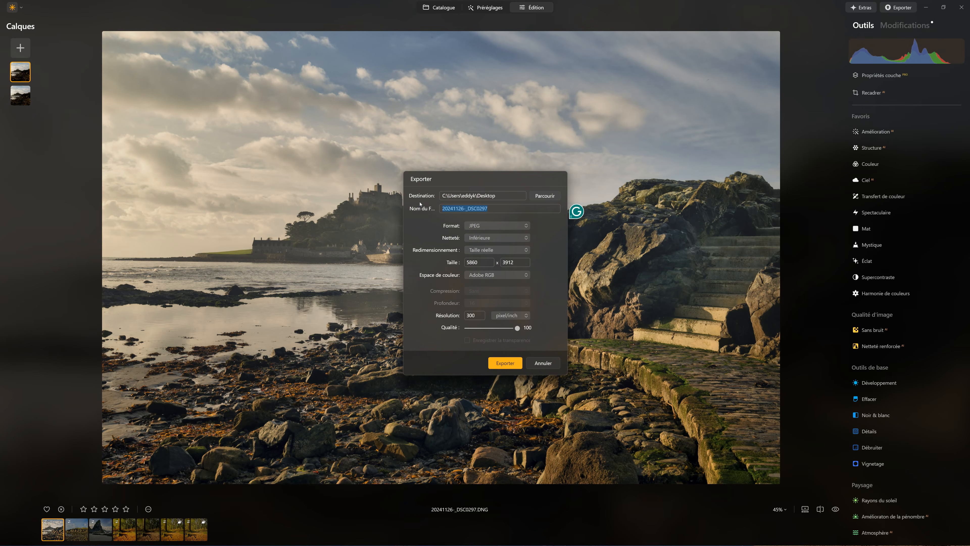
{"action": "type", "text": "eddy photo"}
{"action": "left_click", "coordinate": [493, 362]}
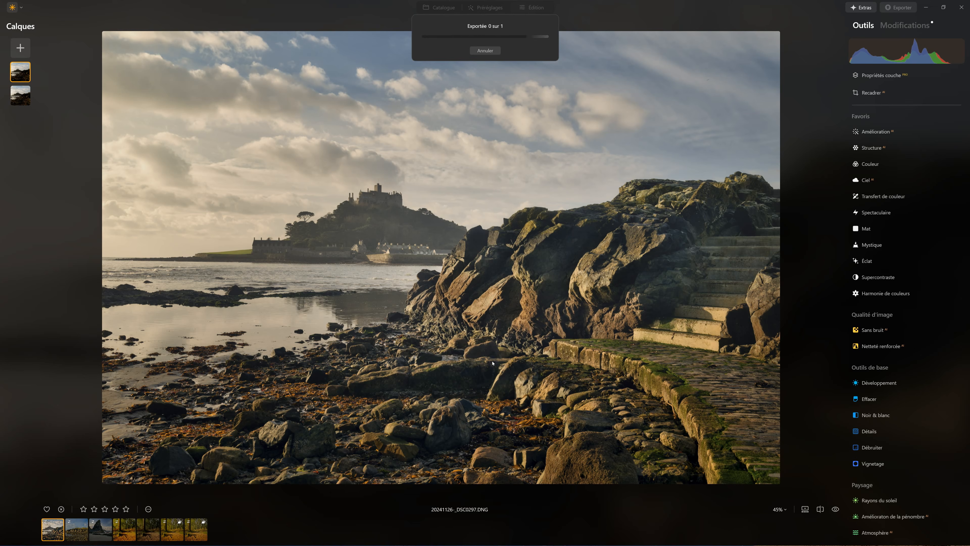